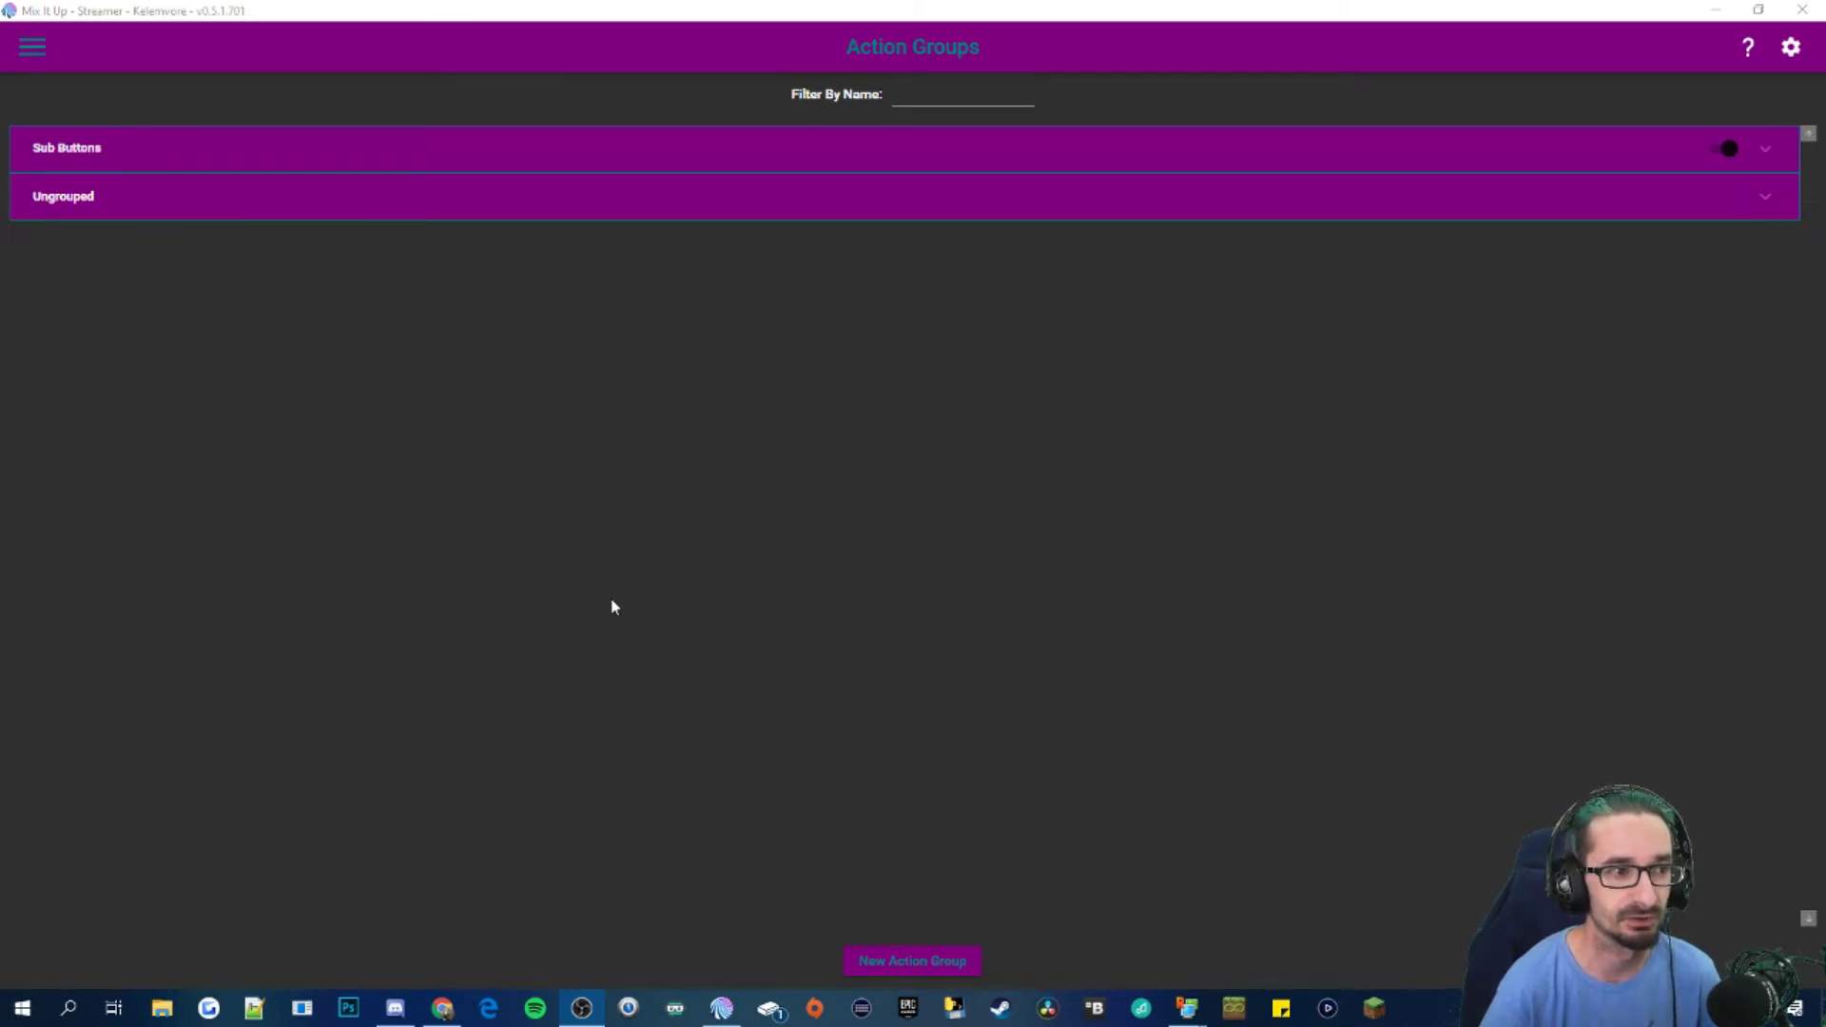
Create a new action group as an advanced command and name it "Ember Skill TTS"
left_click(919, 966)
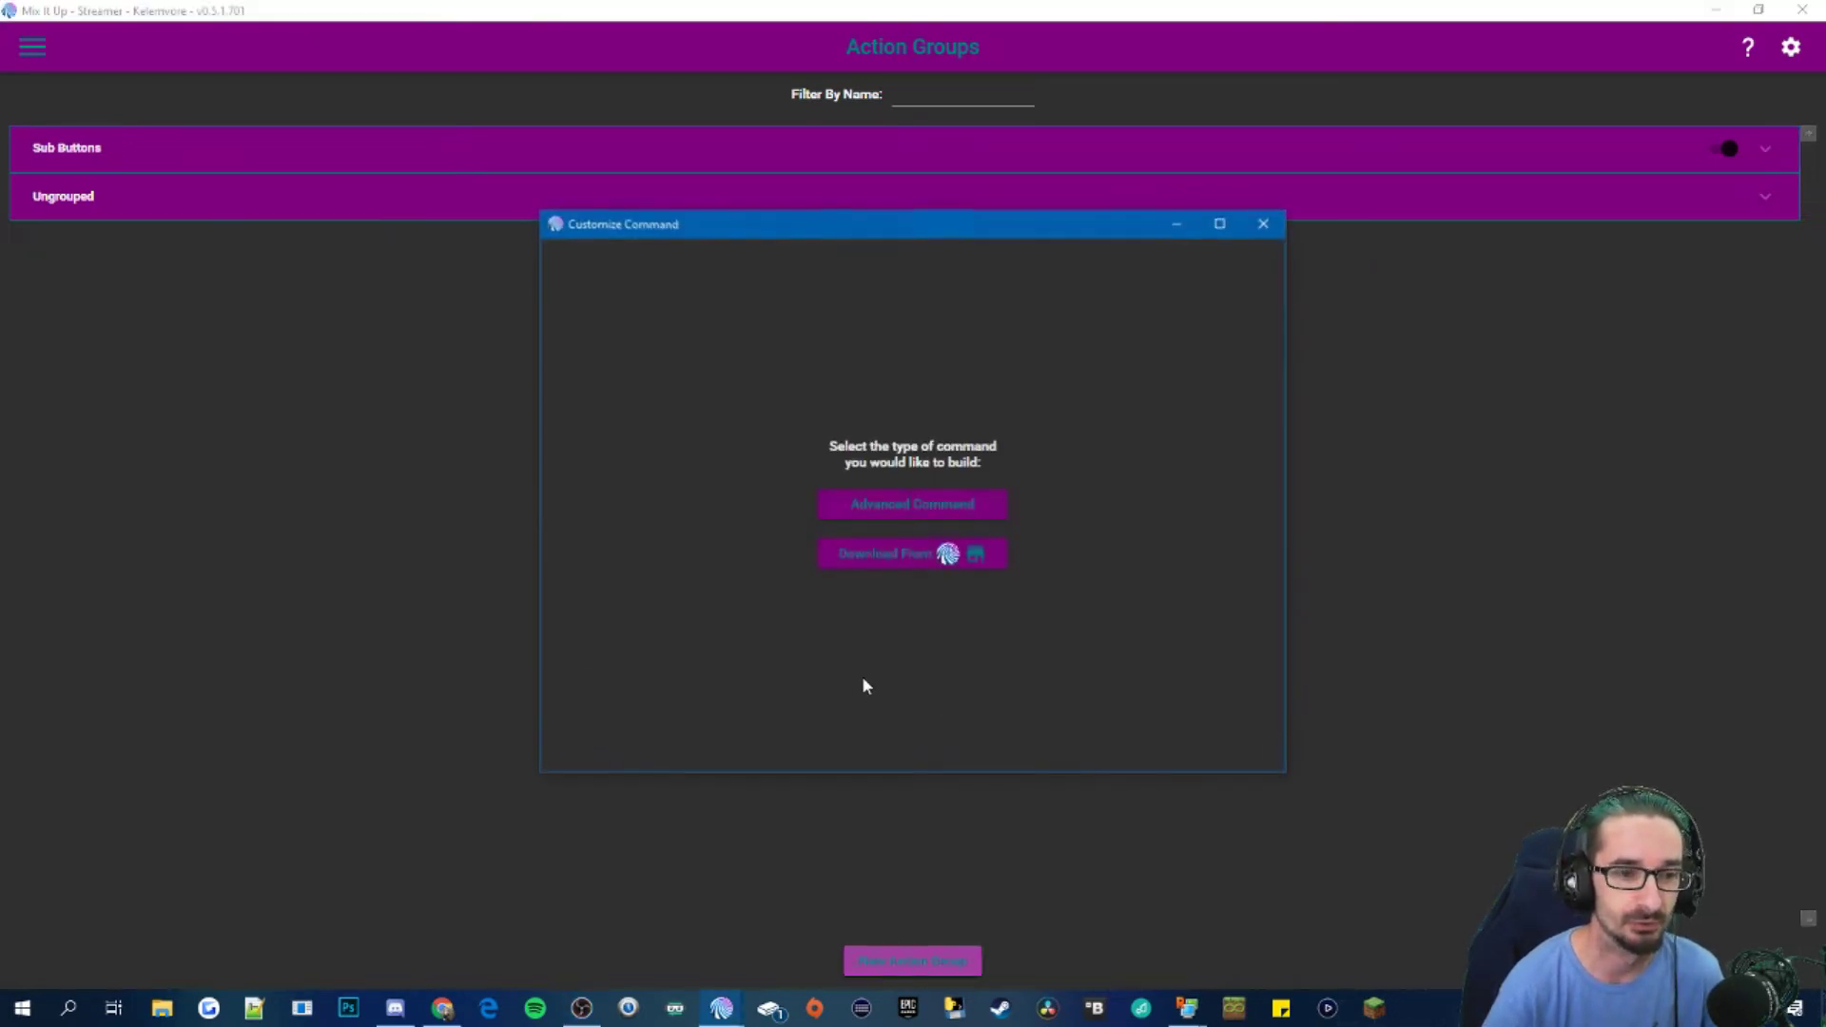
left_click(956, 506)
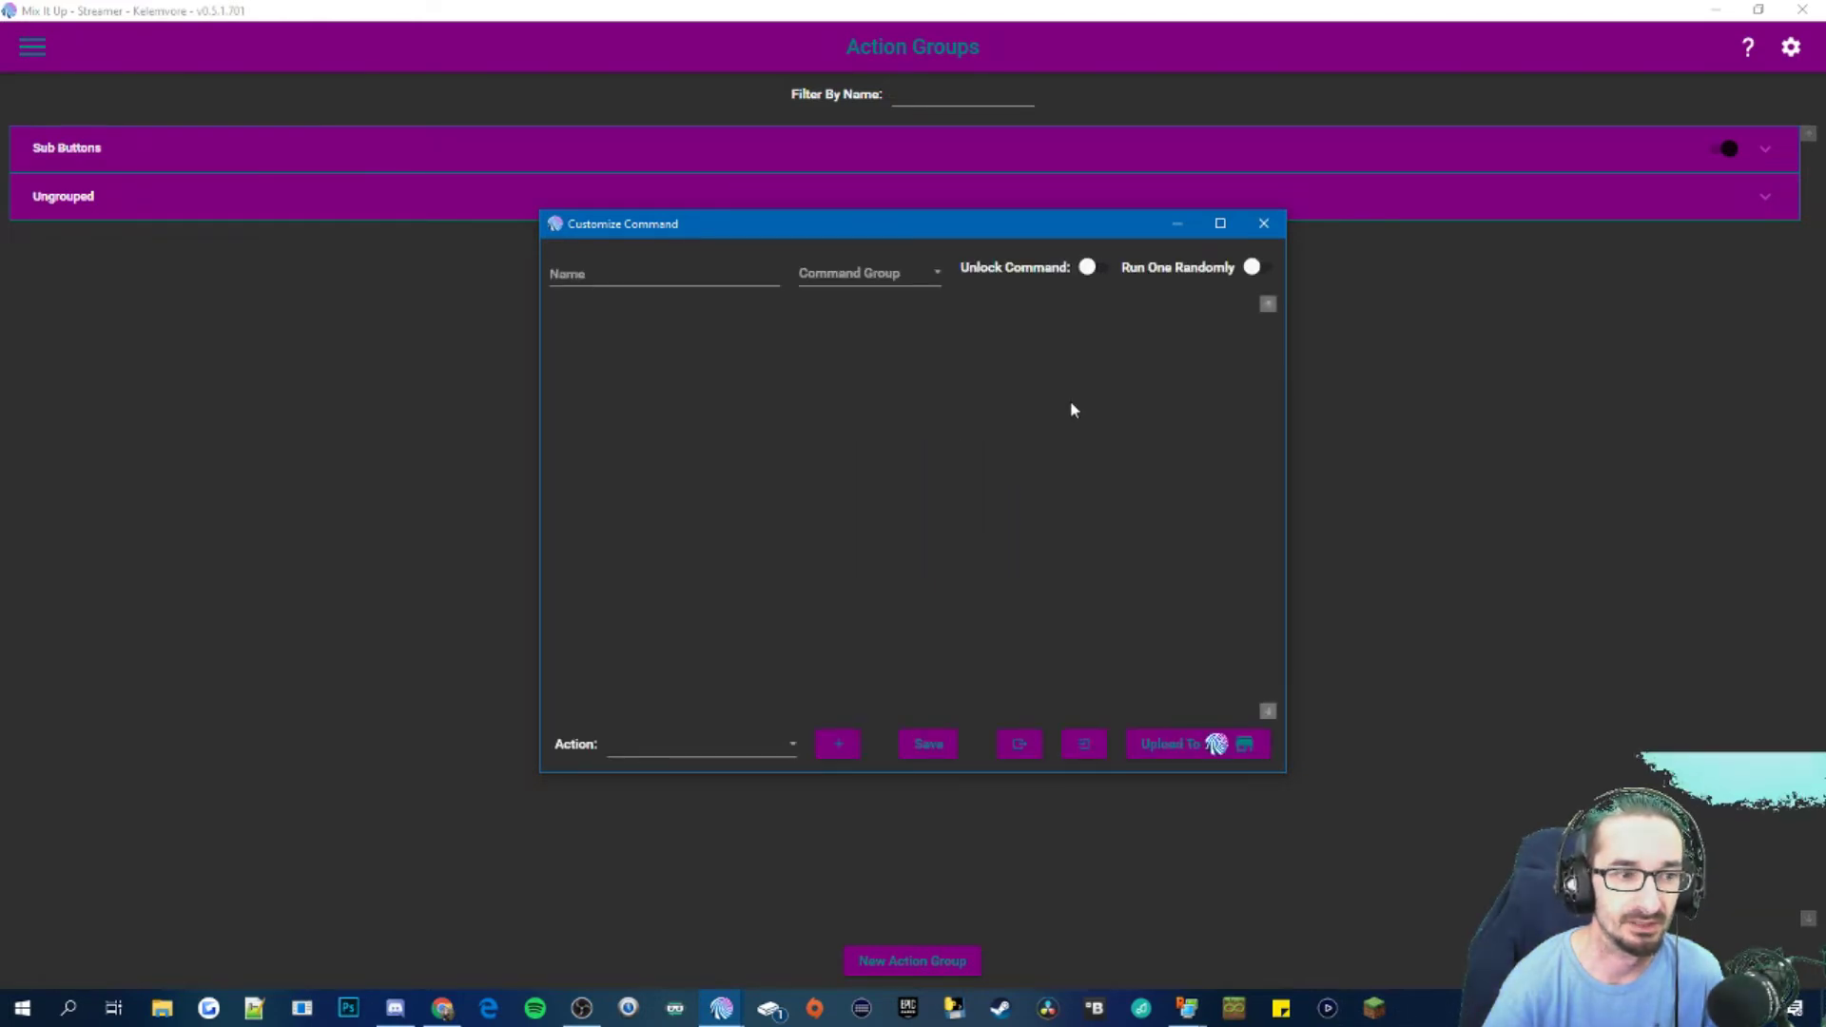
left_click(652, 276)
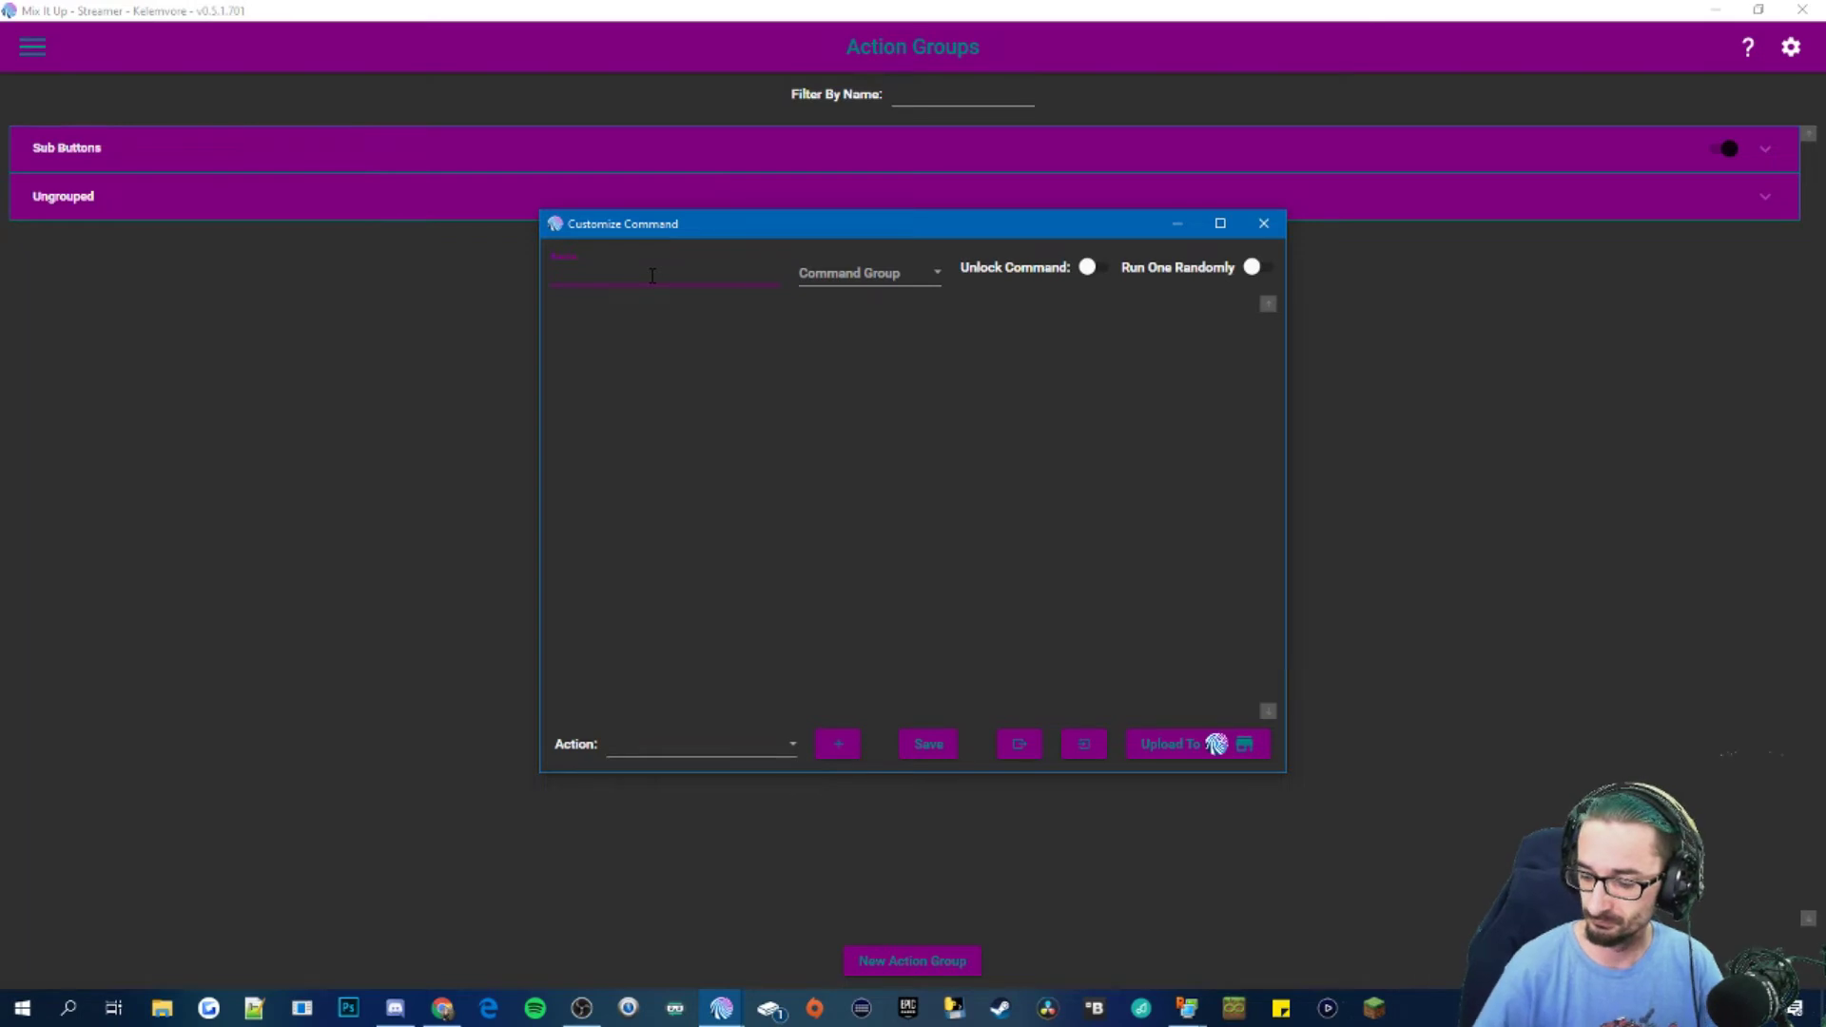
type("Ebo")
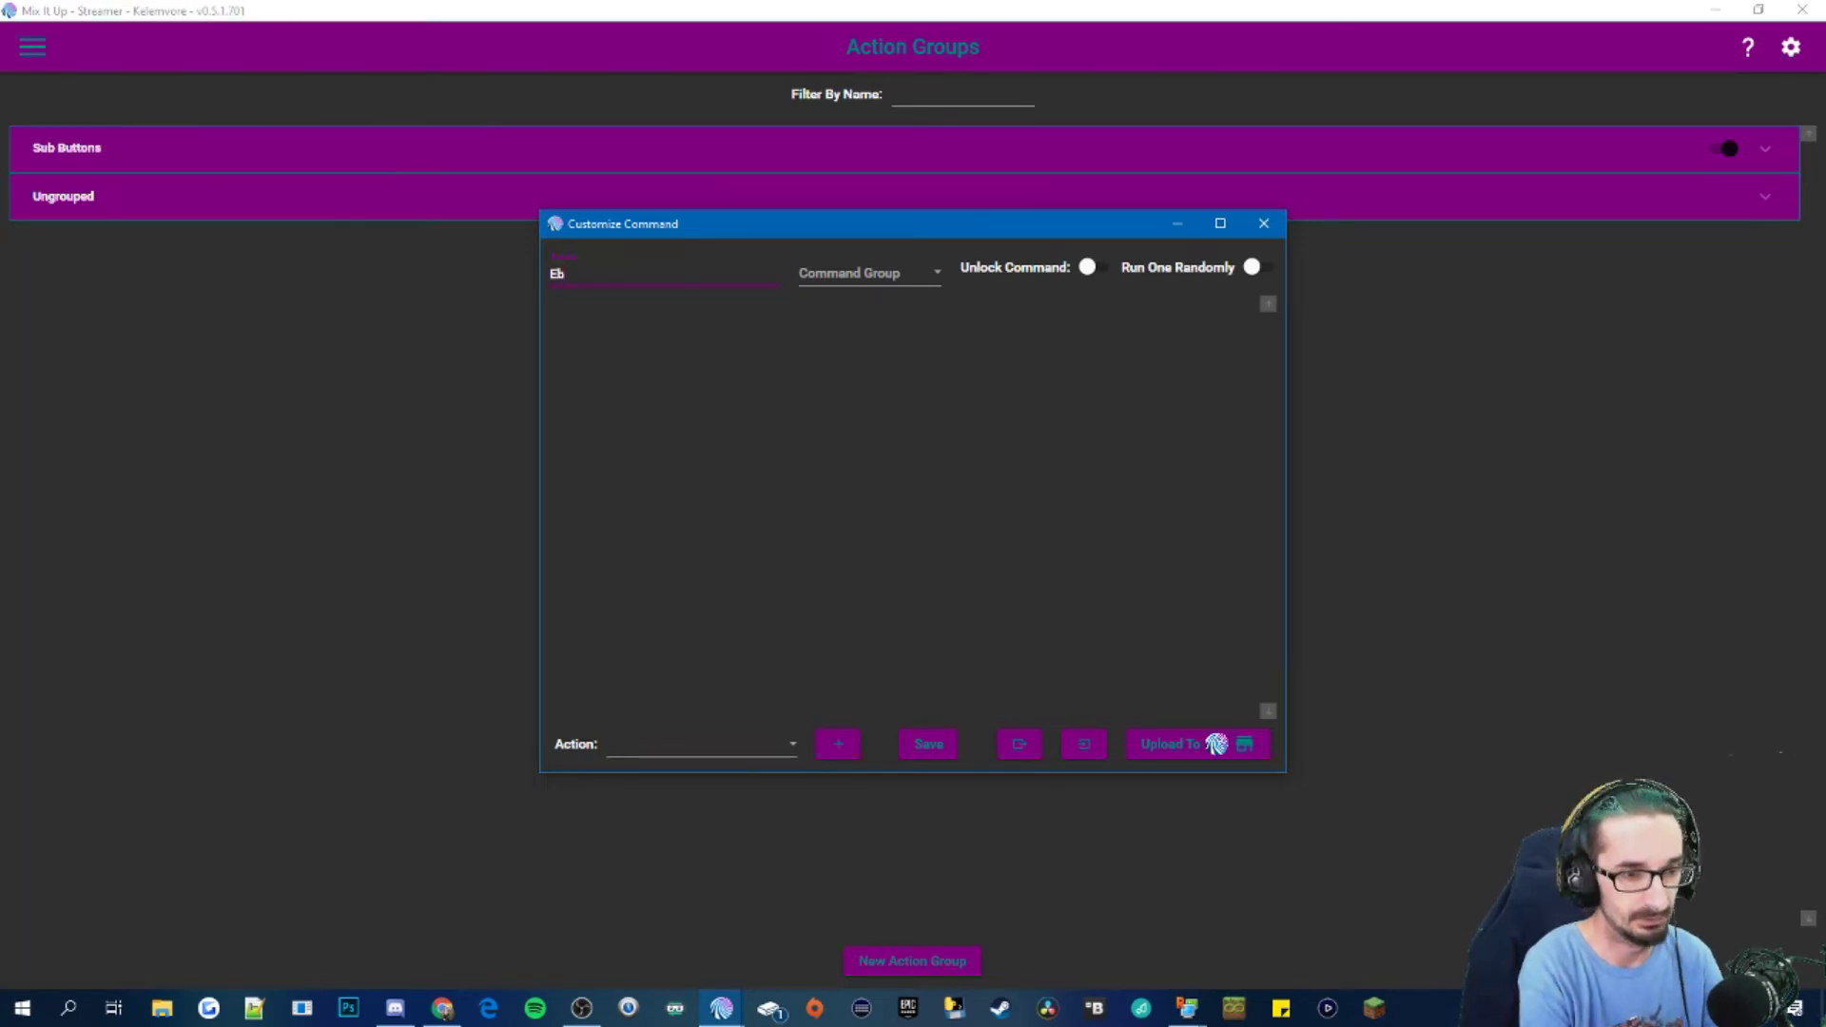
key("BackSpace")
key("BackSpace")
type("mer")
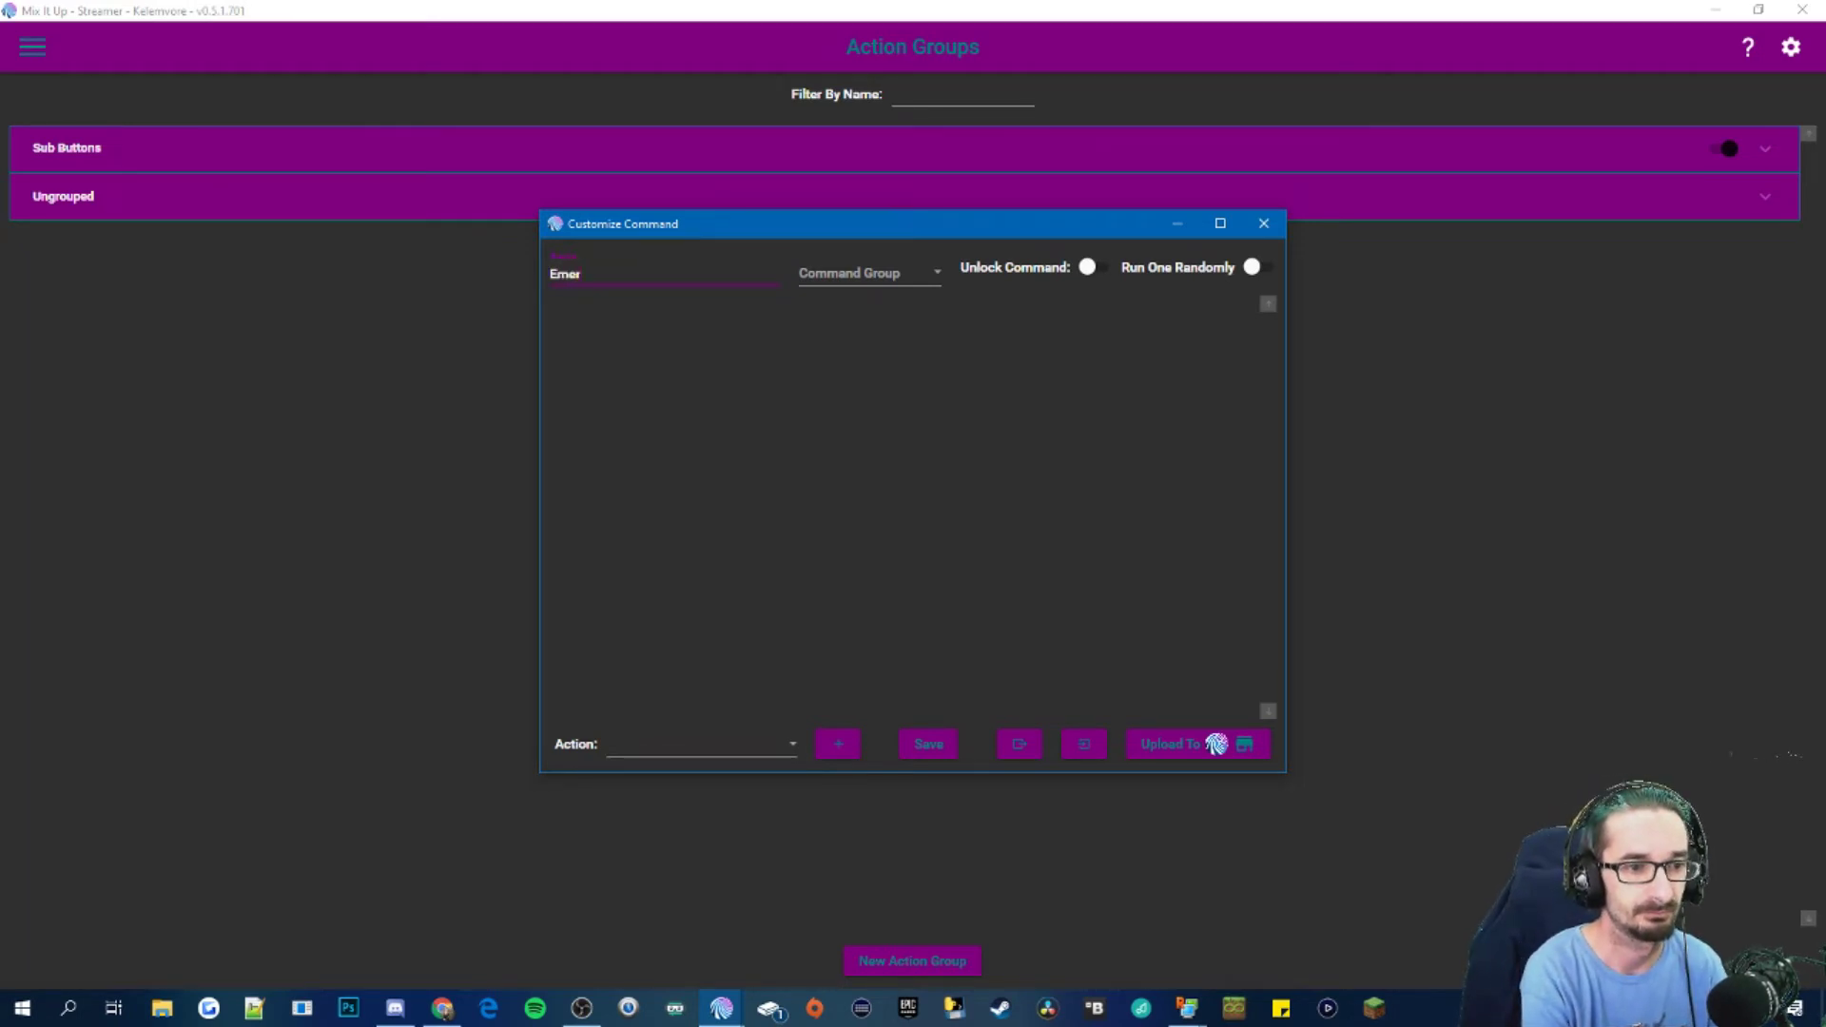
type("ber Skill T")
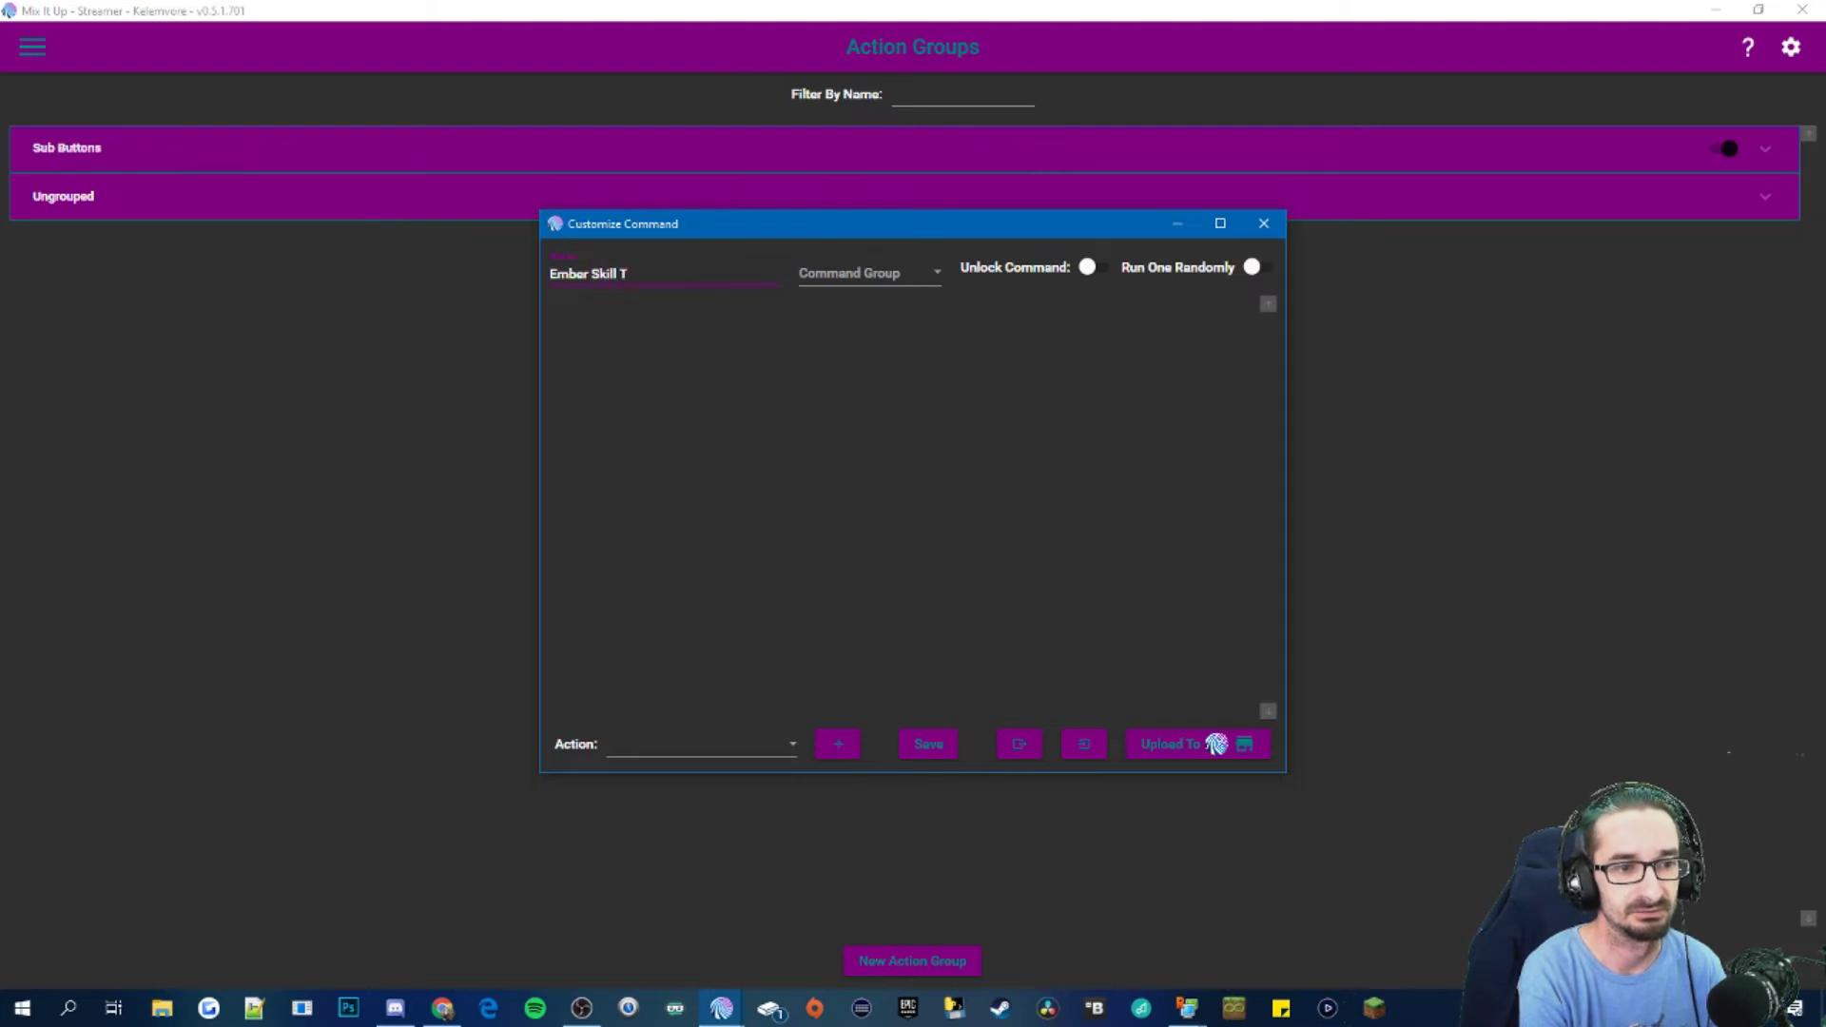
type("TS")
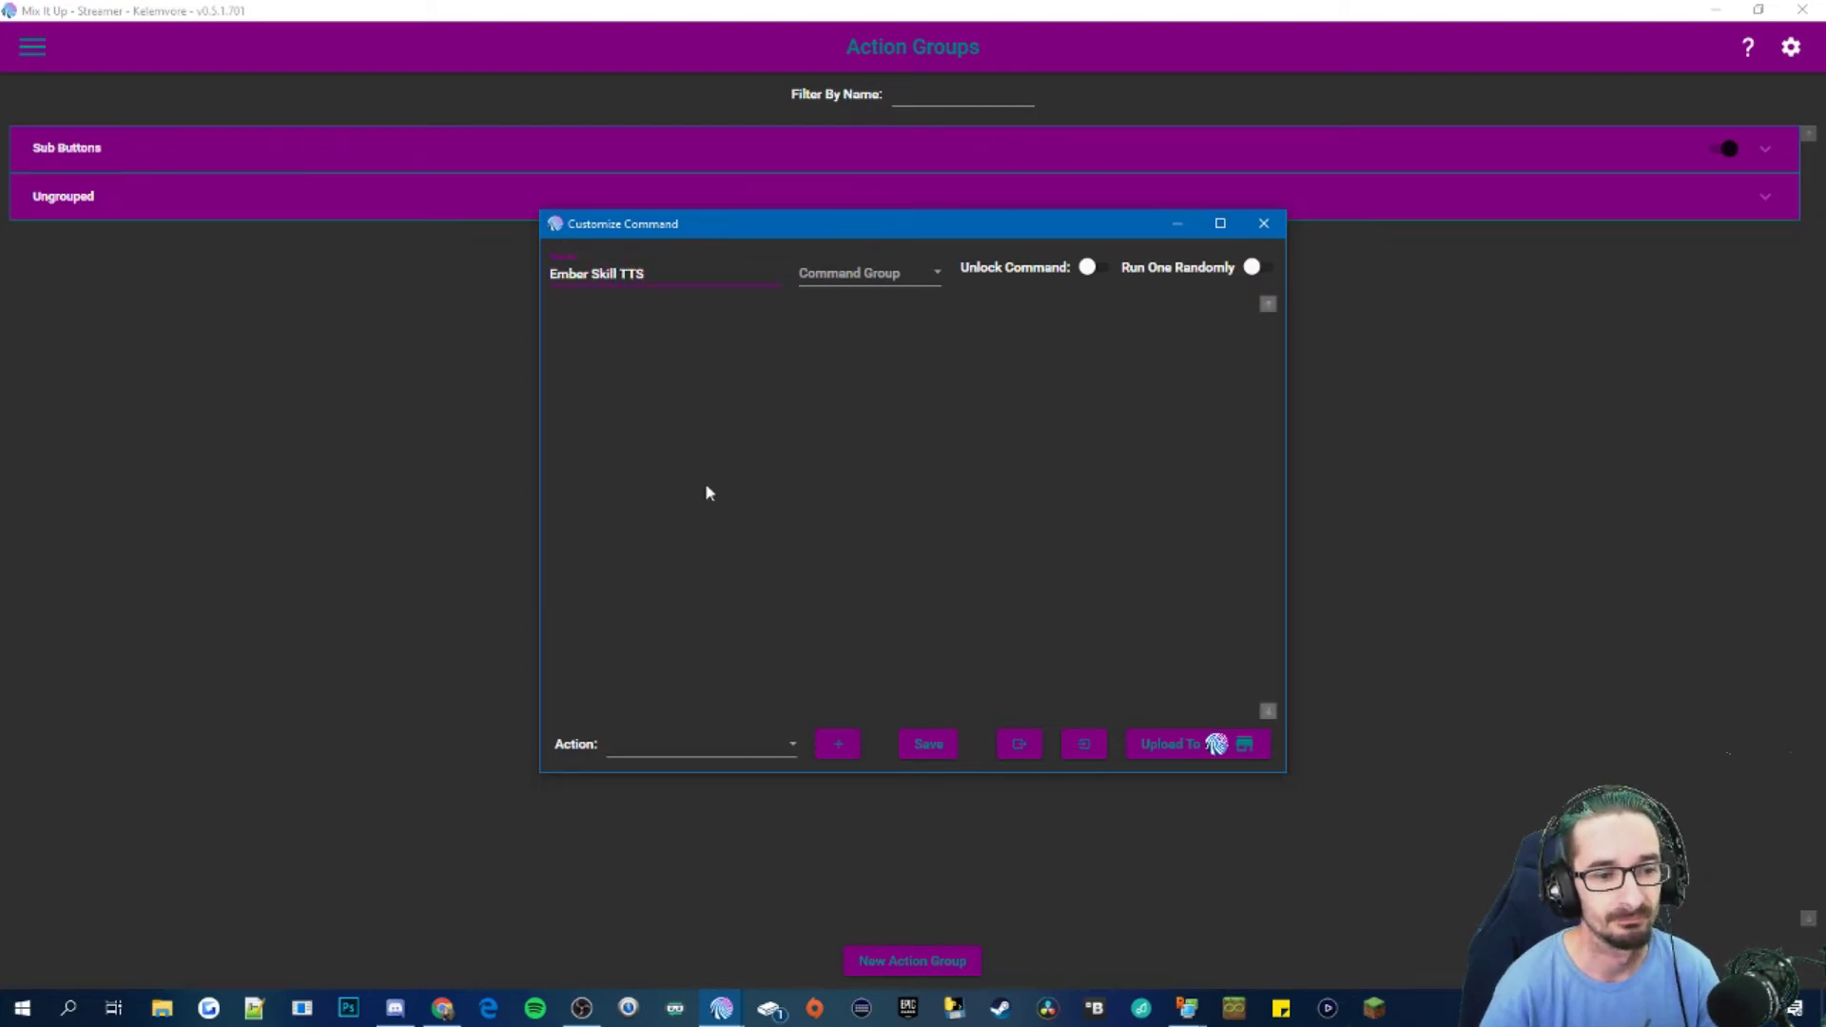
Add a Text To Speech action to the command and set its voice to UK English Female
left_click(776, 745)
scroll(725, 658, "down", 4)
scroll(724, 658, "down", 2)
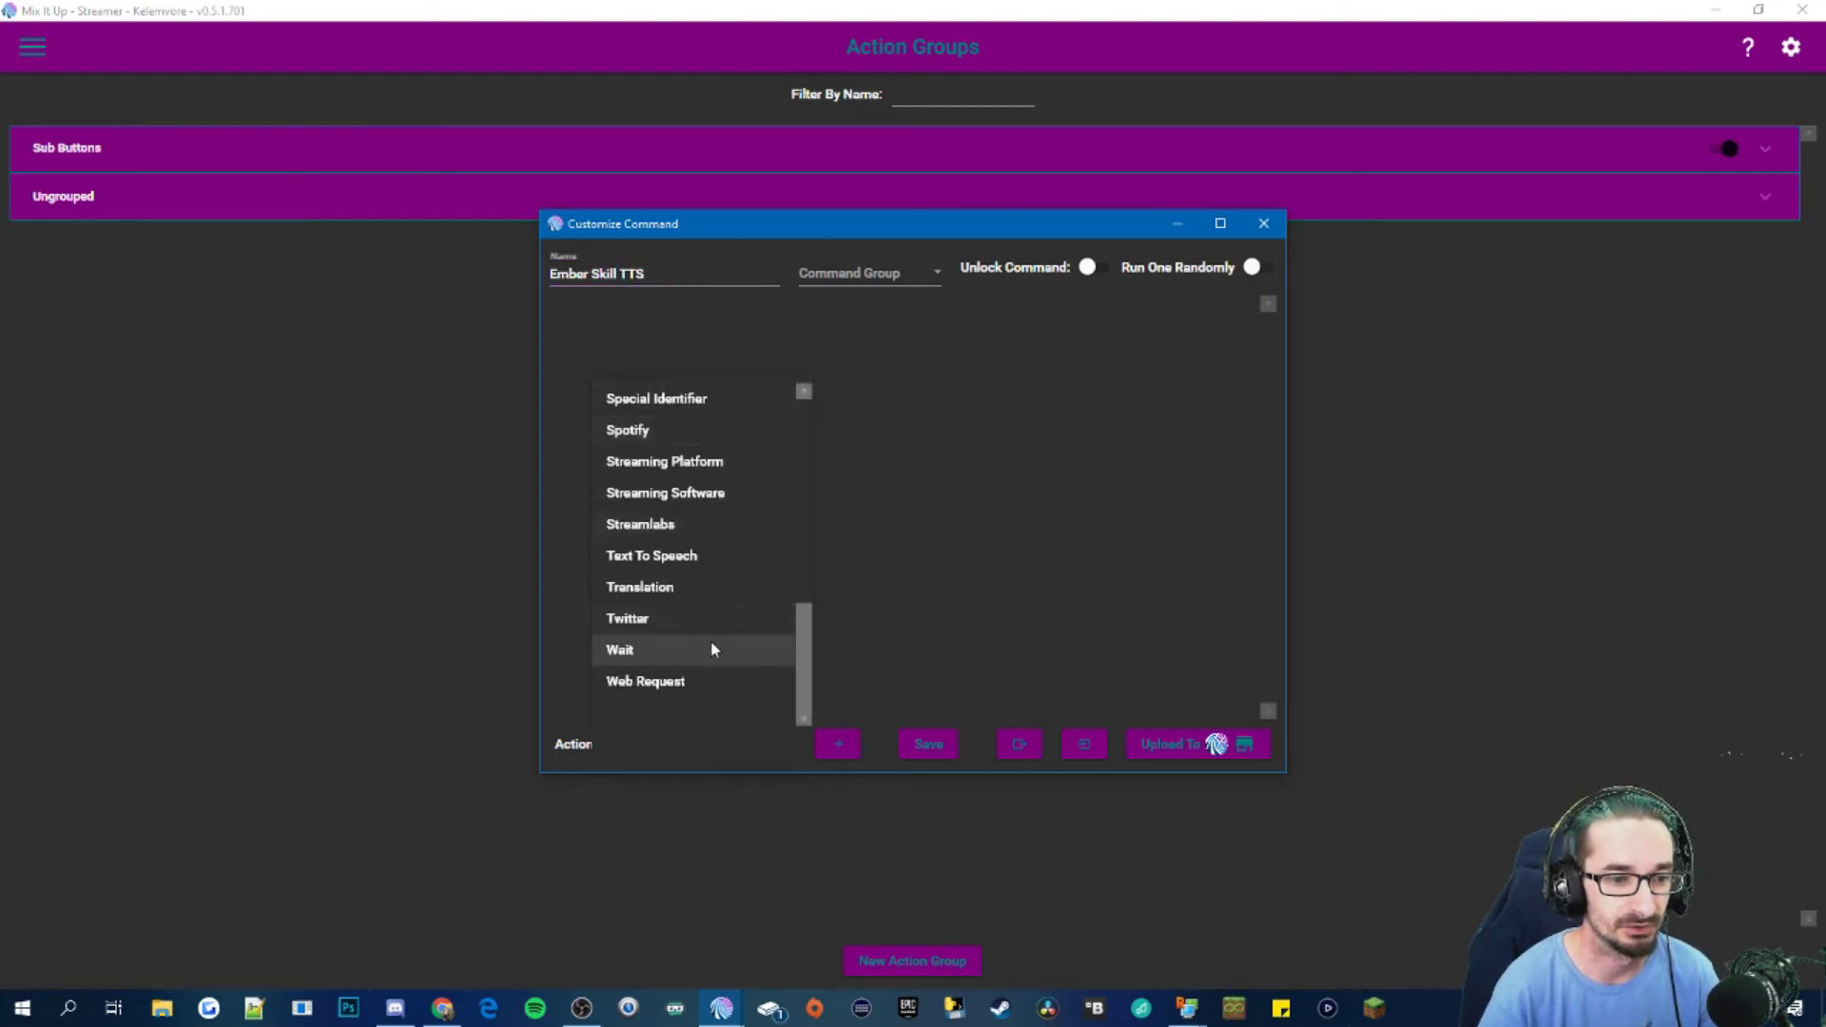
left_click(696, 557)
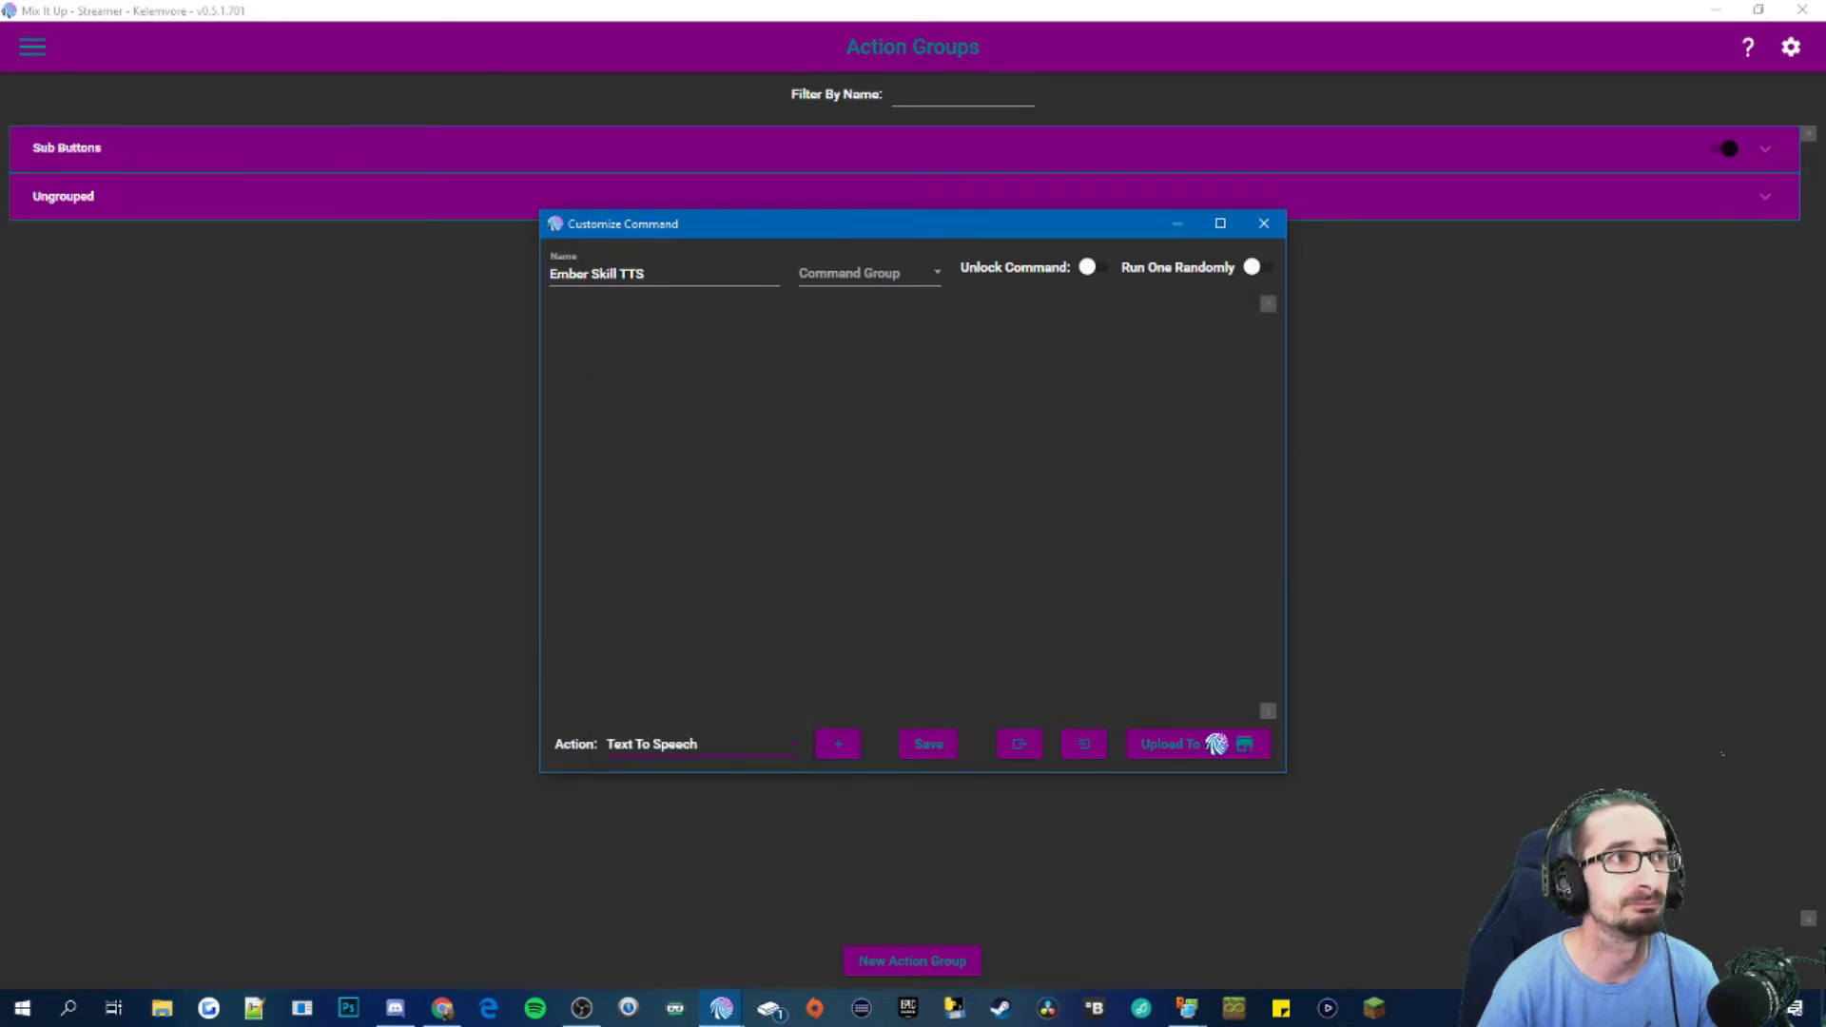
left_click(838, 744)
left_click(633, 393)
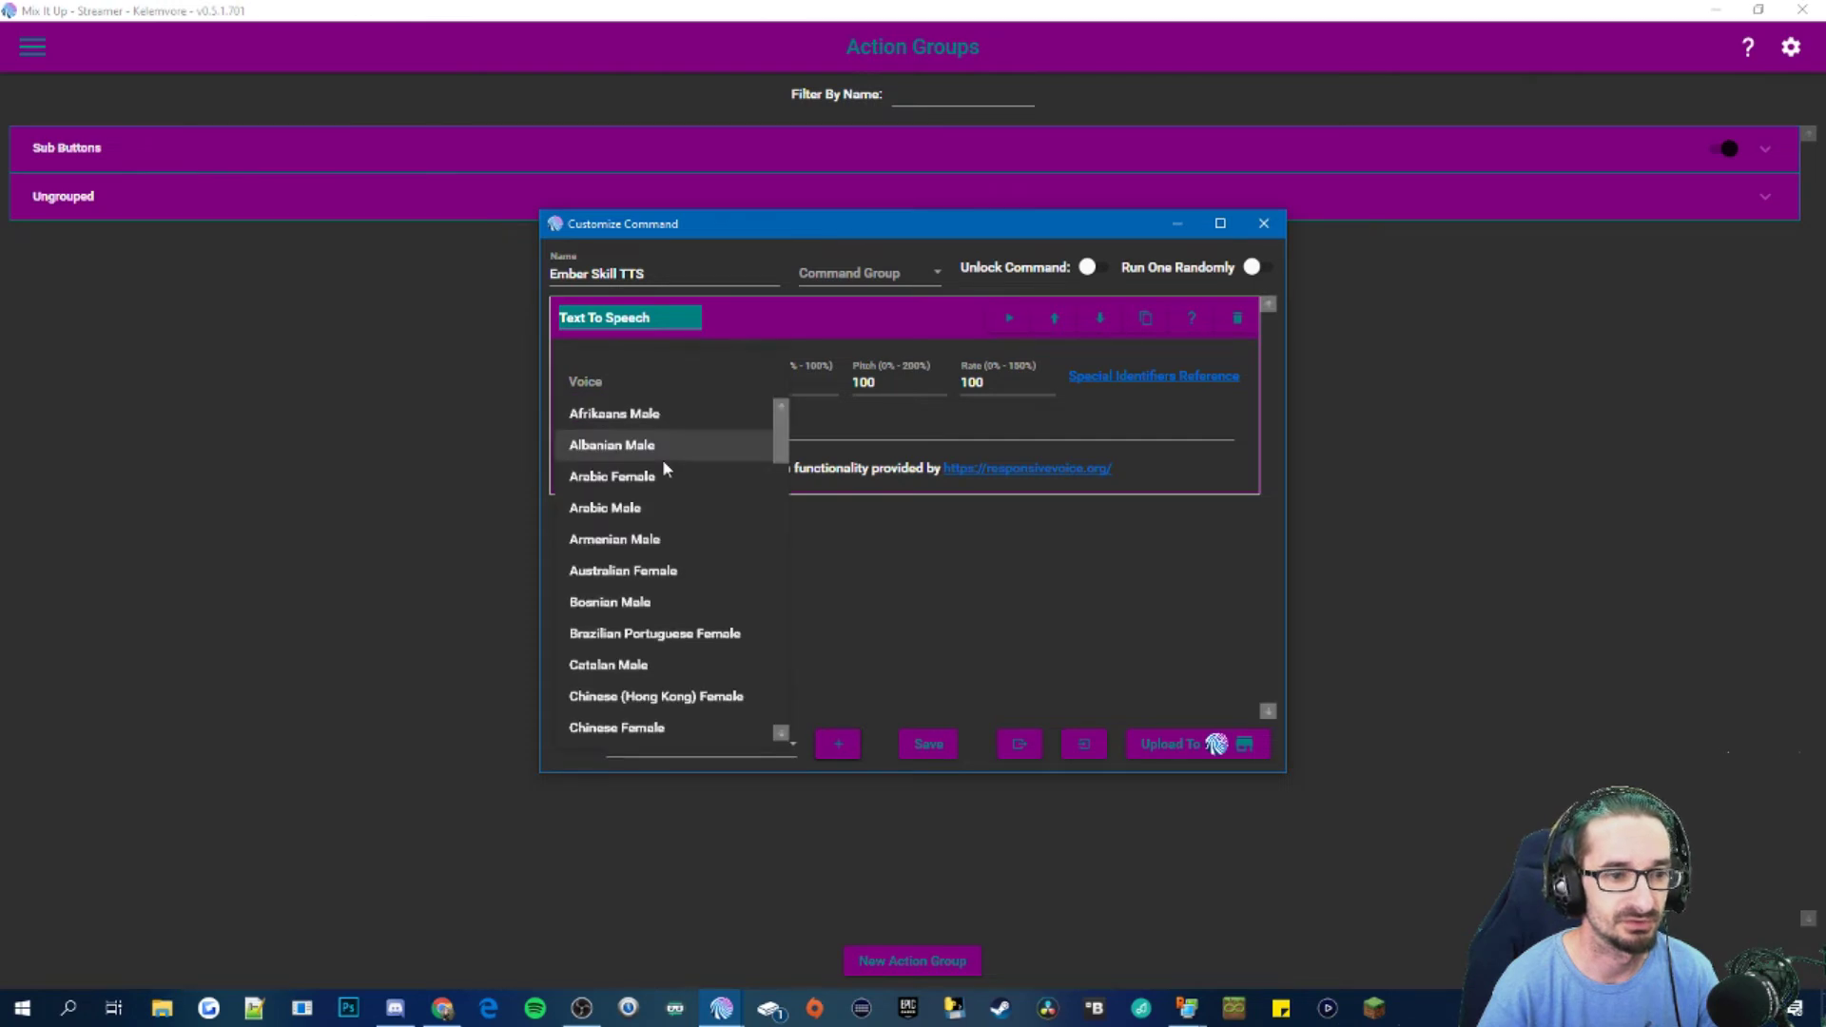
scroll(666, 476, "down", 15)
scroll(679, 550, "down", 3)
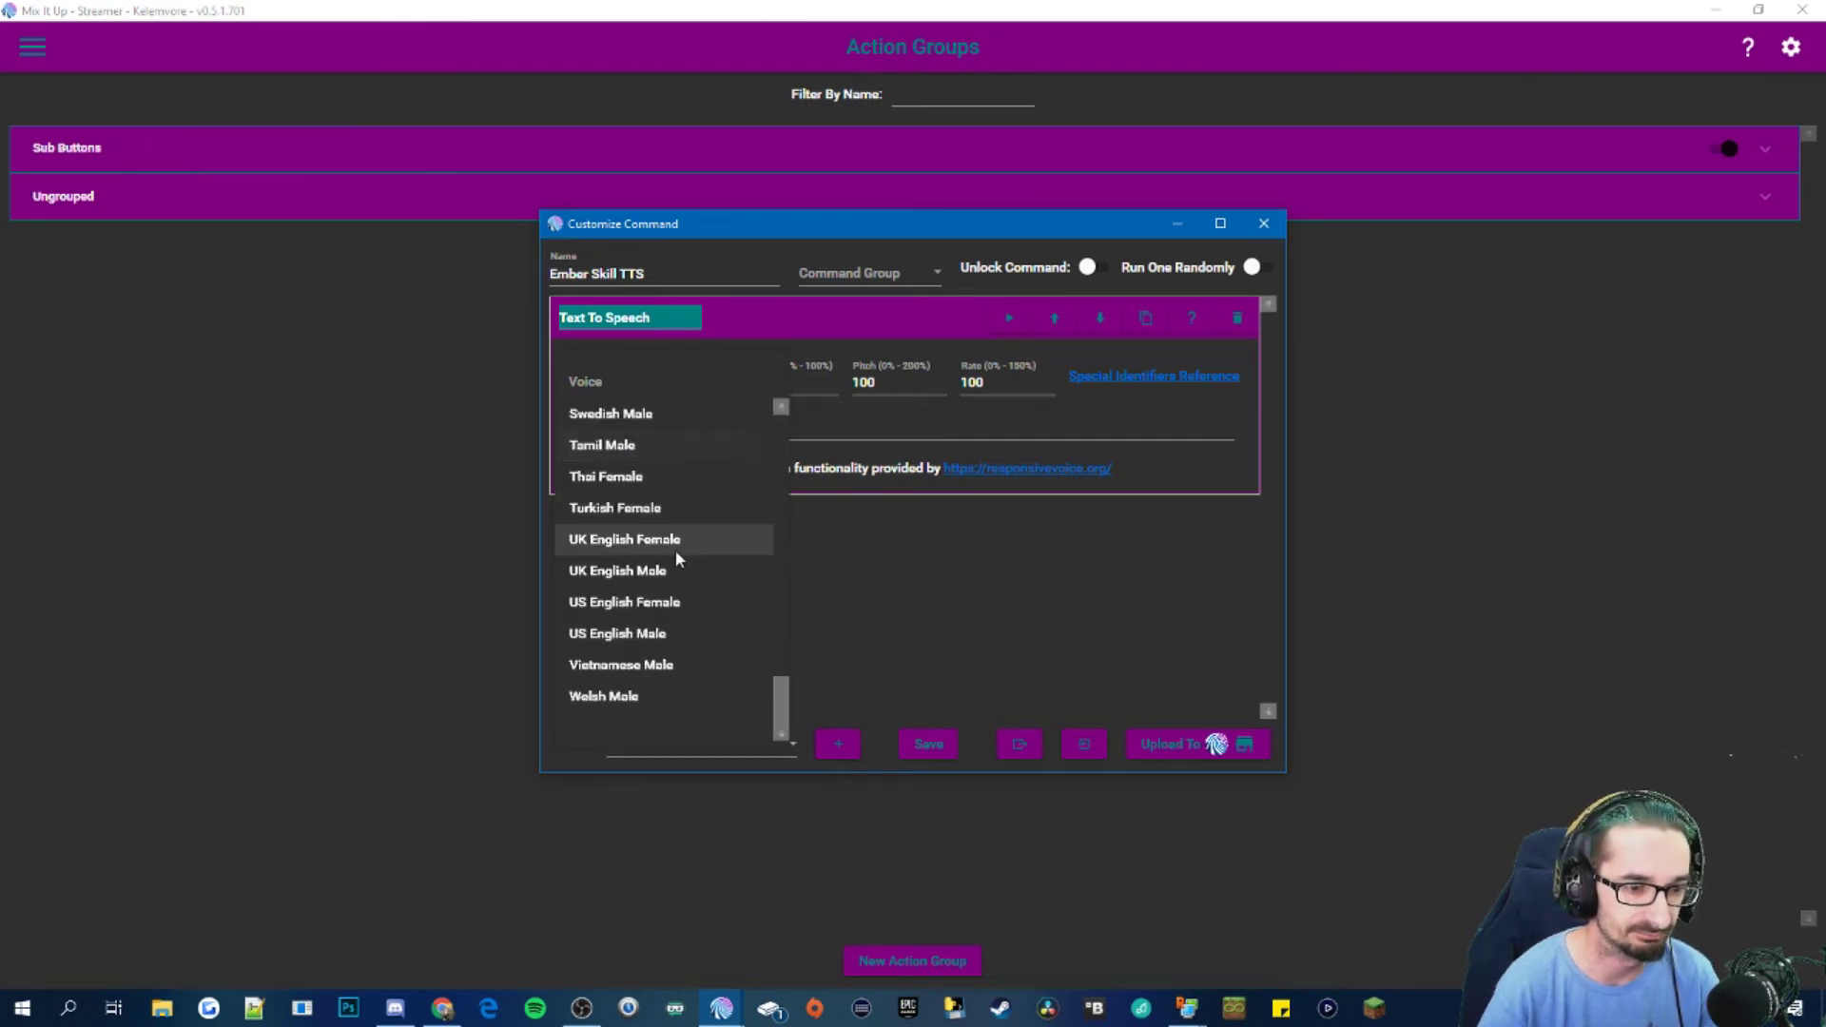
left_click(577, 541)
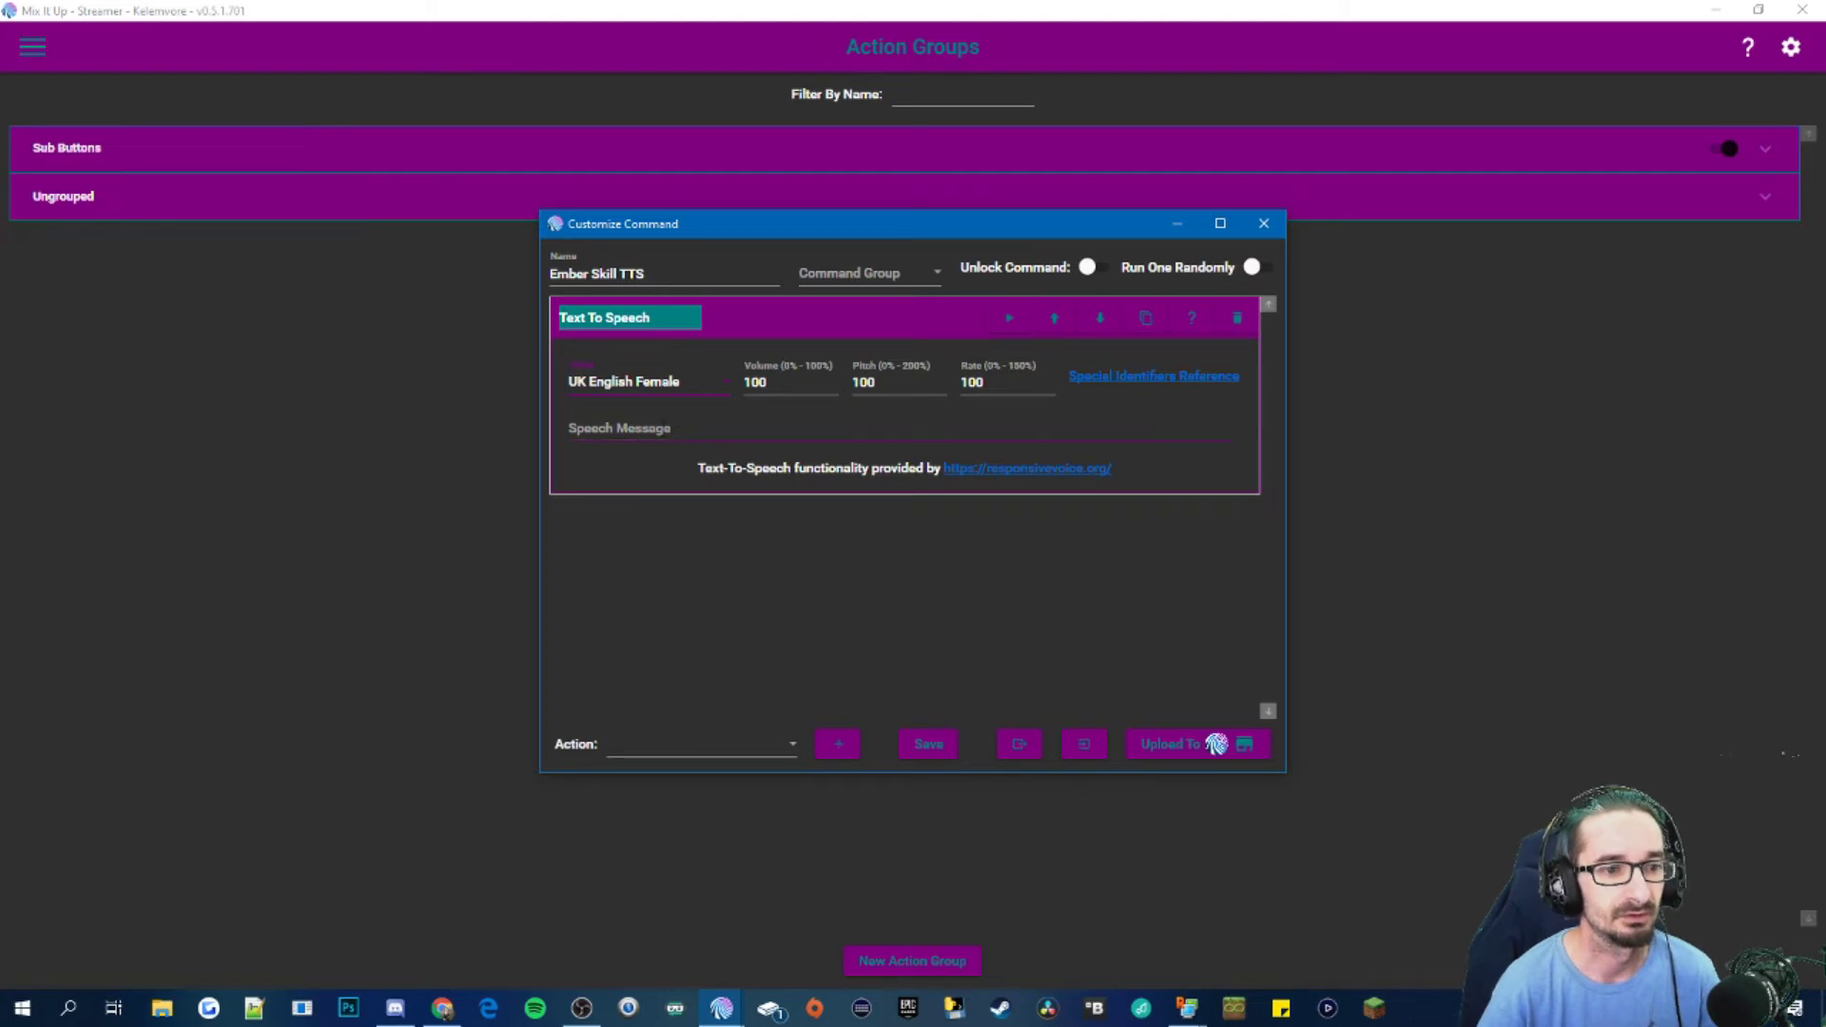
Set the speech message to "$username just tipped $skillcost embers with the message $skillmessage" and save the command
left_click(782, 428)
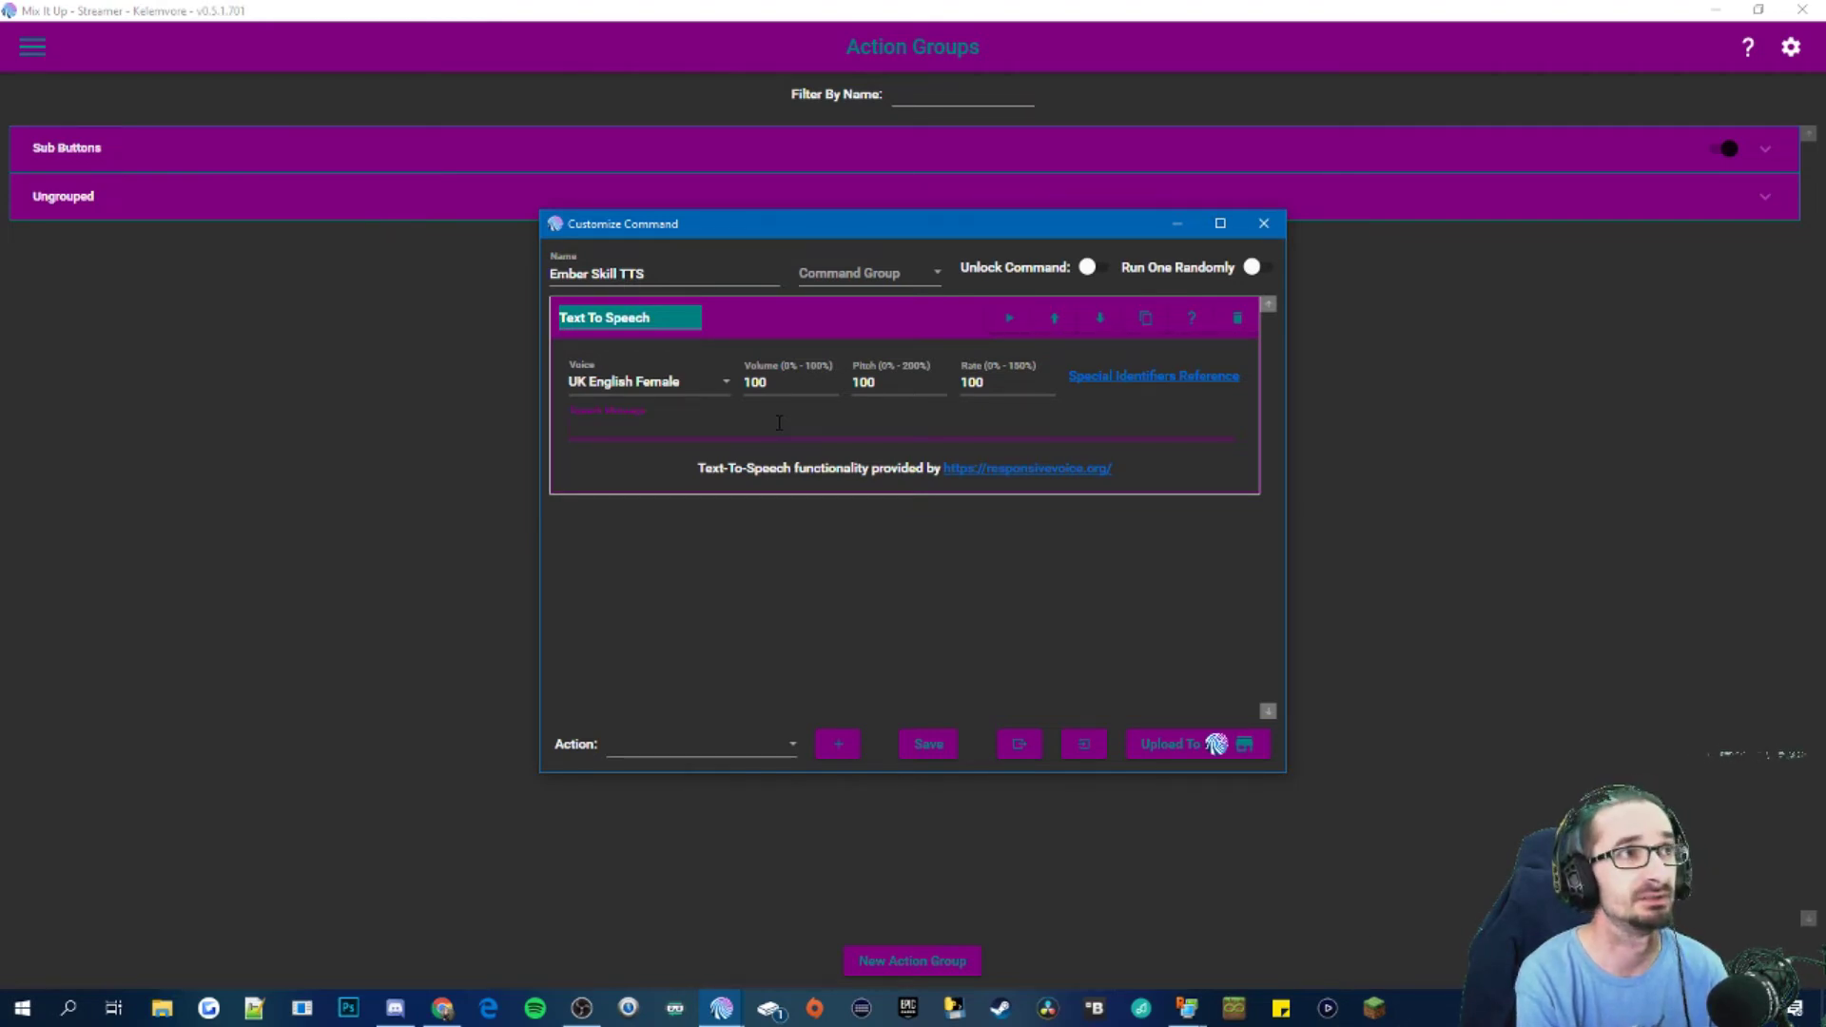
type("$username")
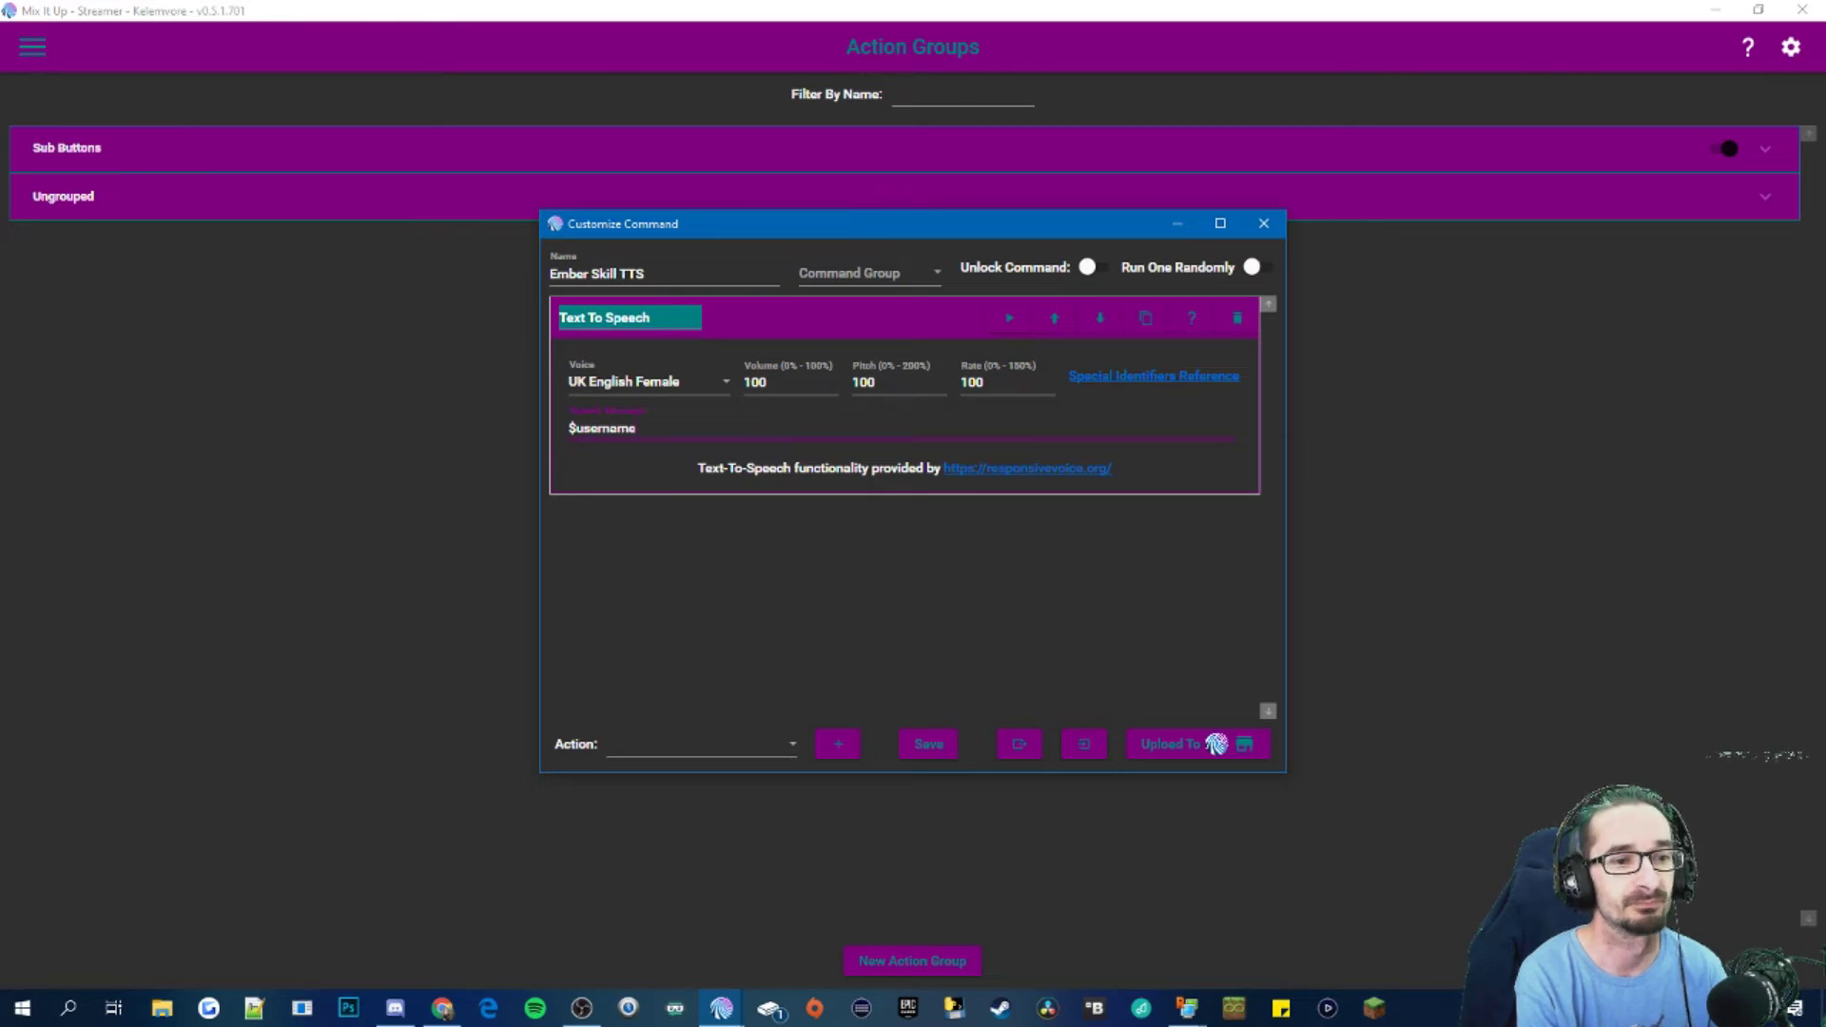
type(" just")
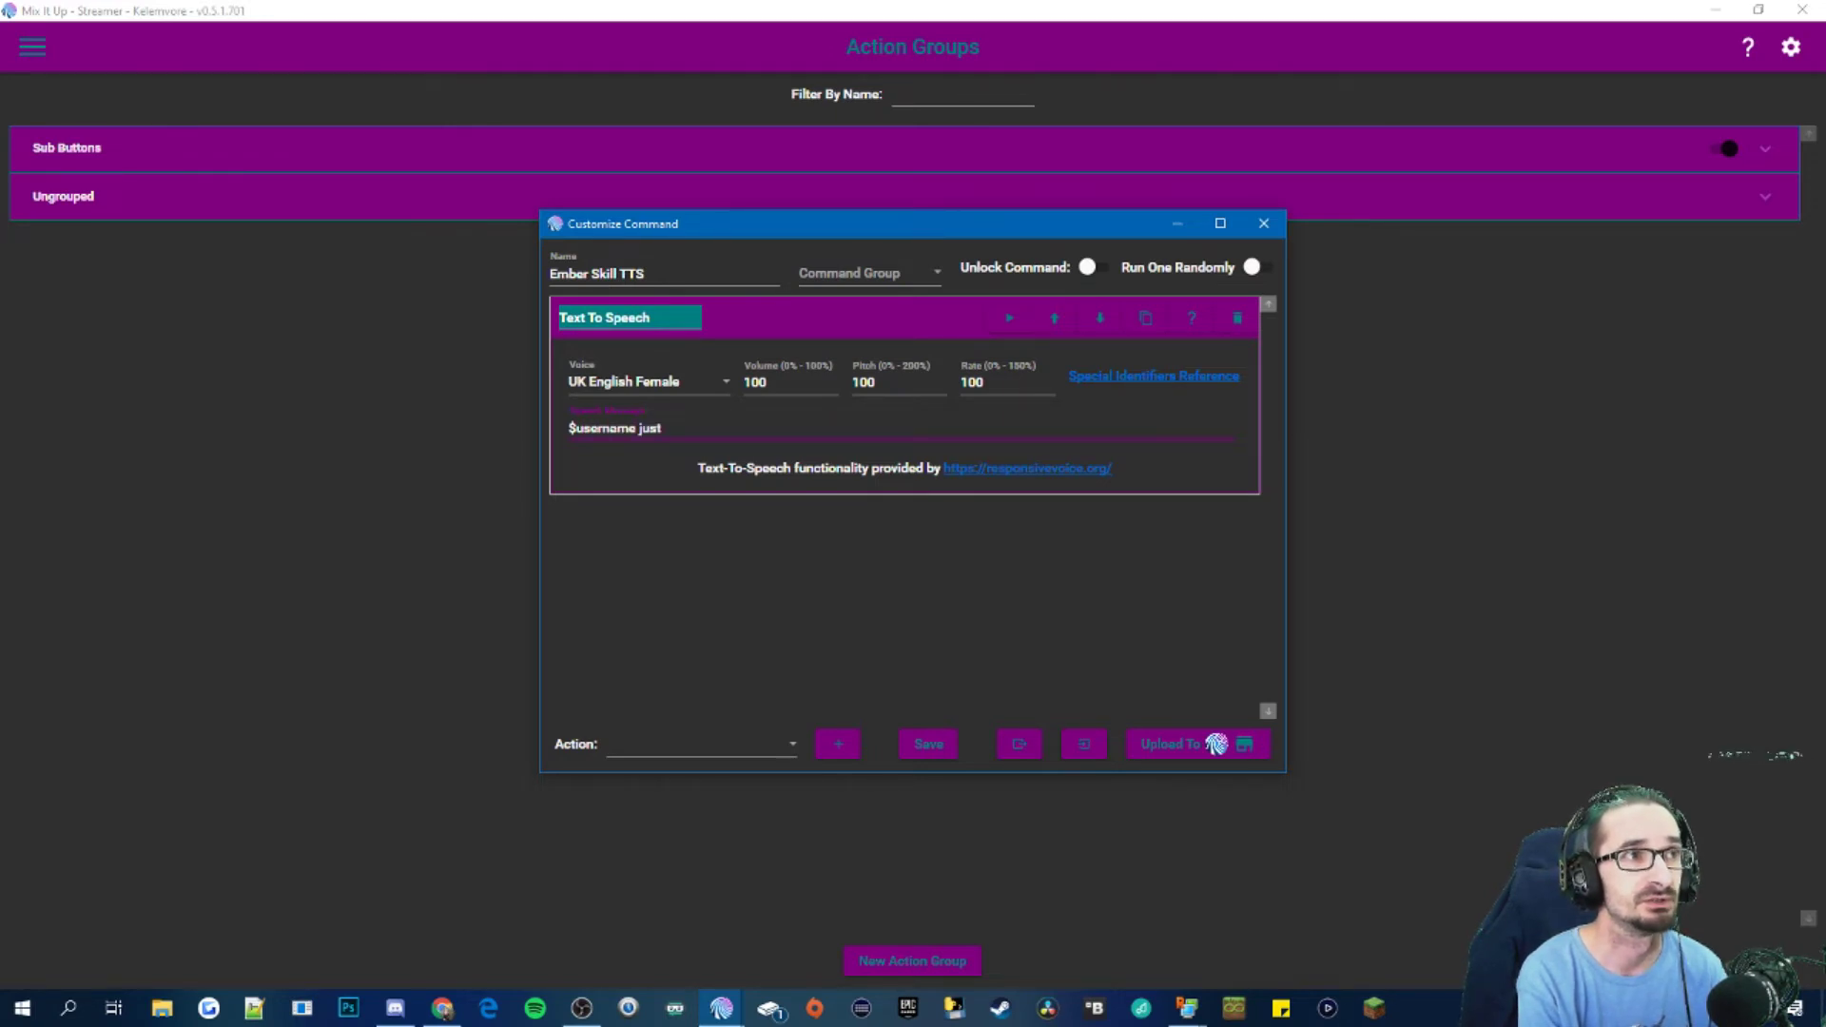
type(" tuiipped")
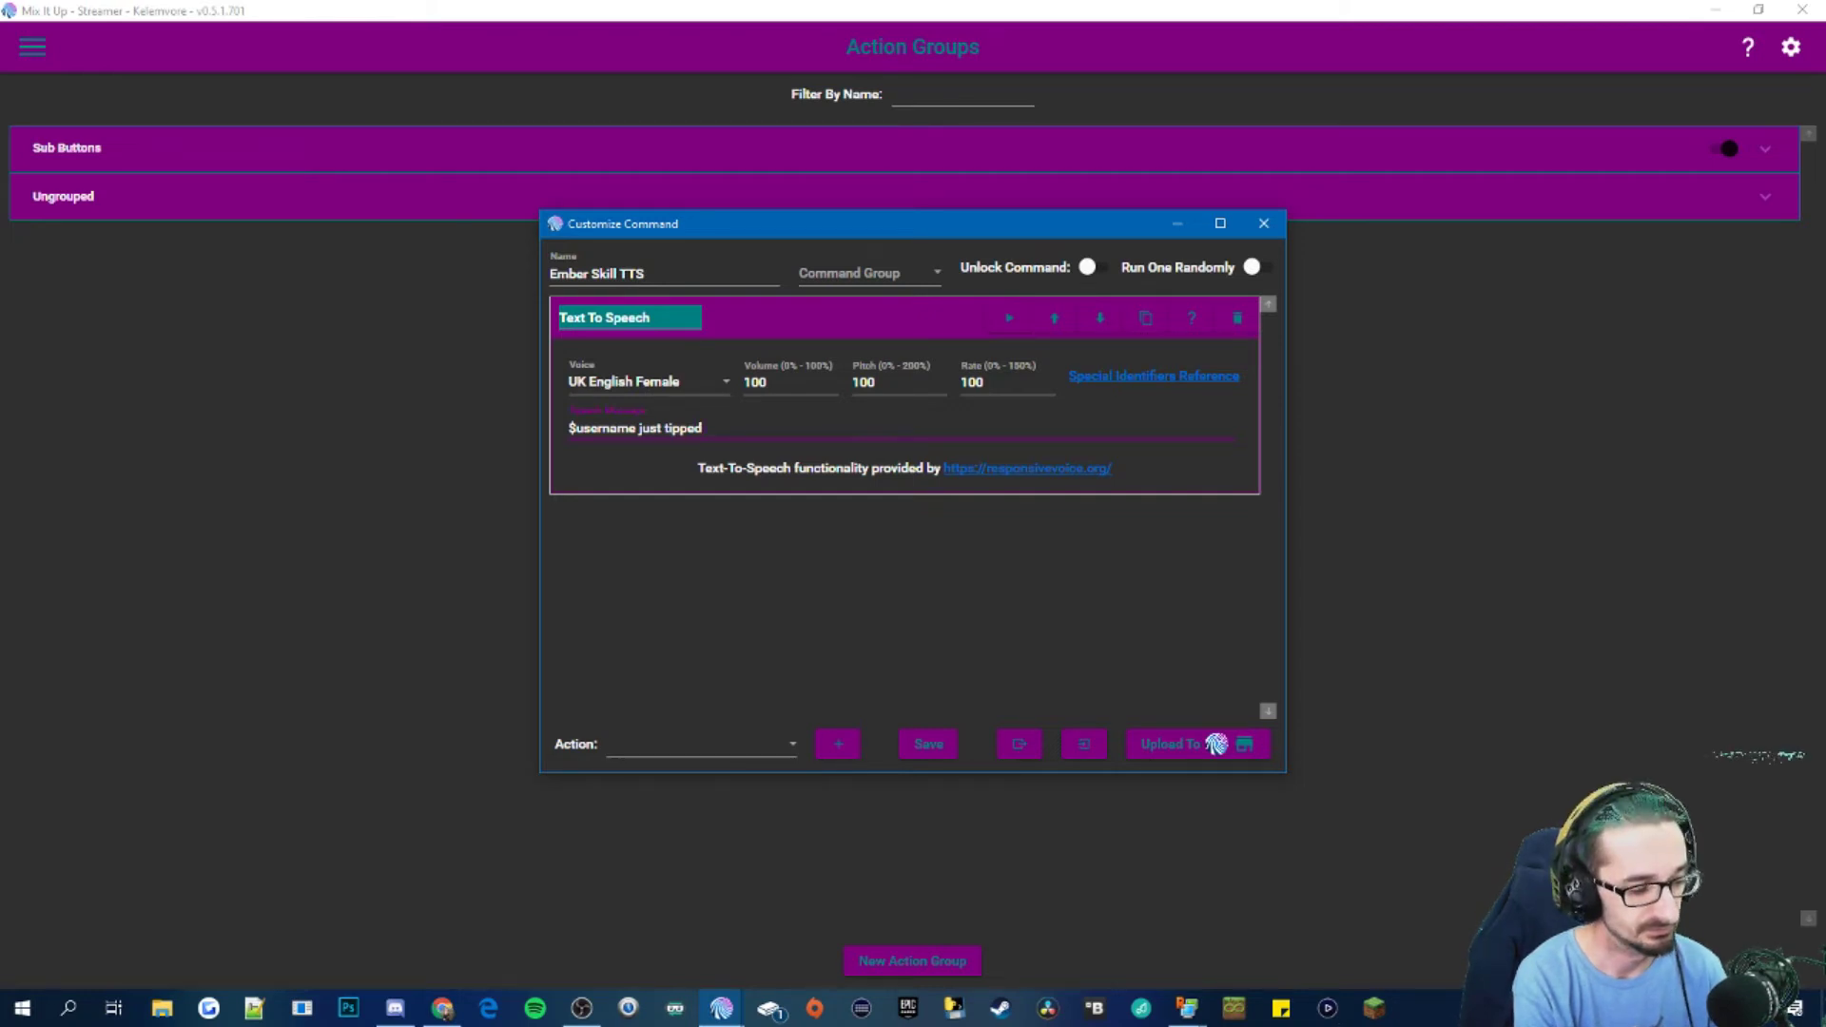
type(" $")
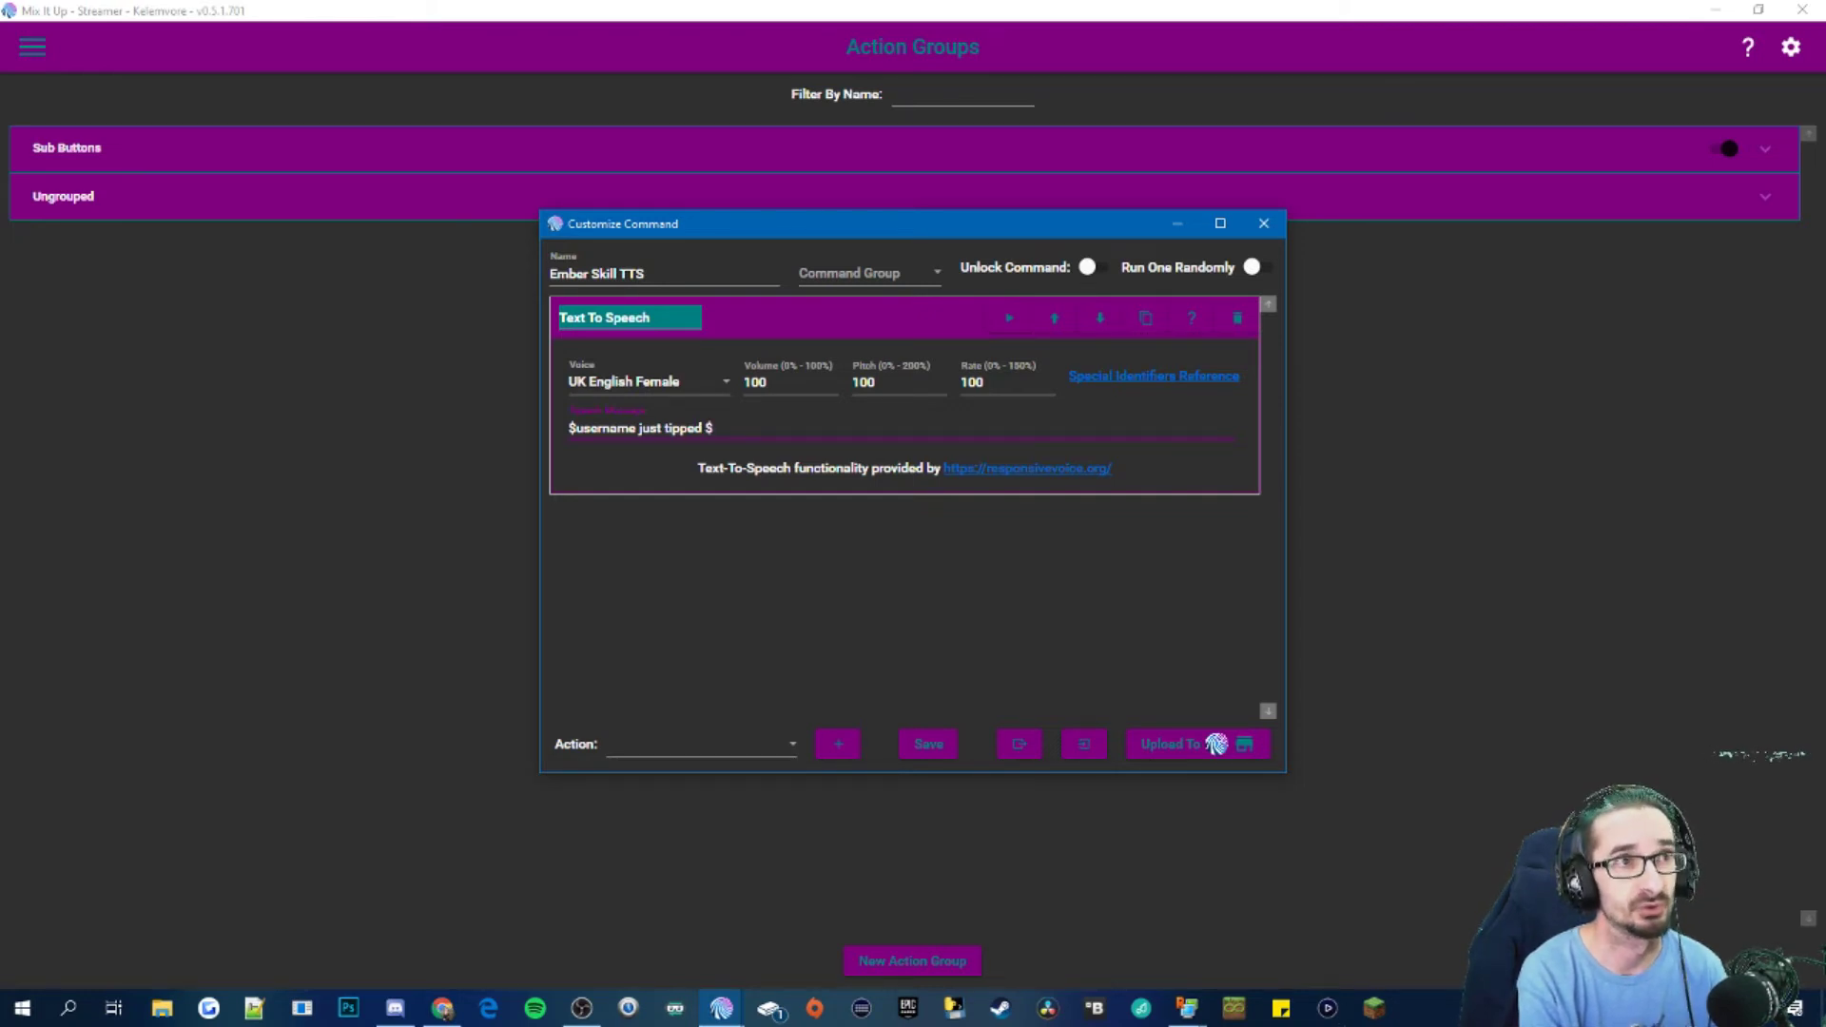
type("skillcost")
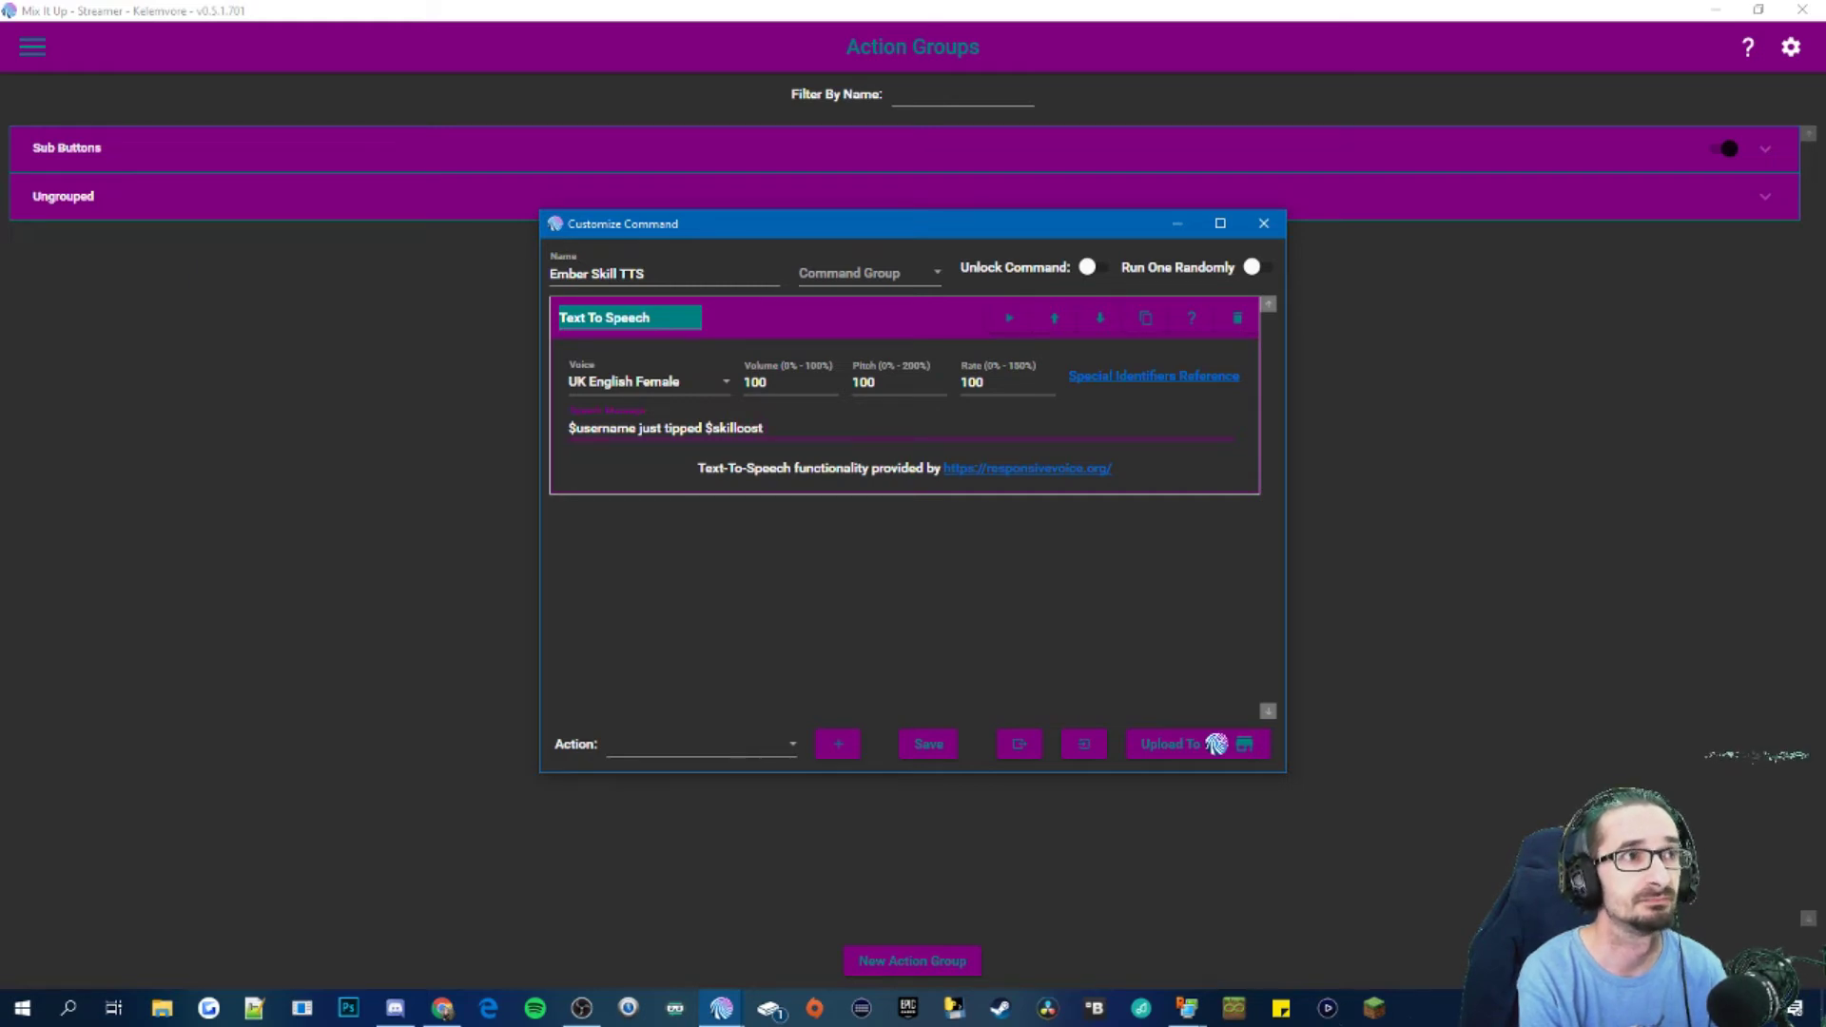
type(" embers with")
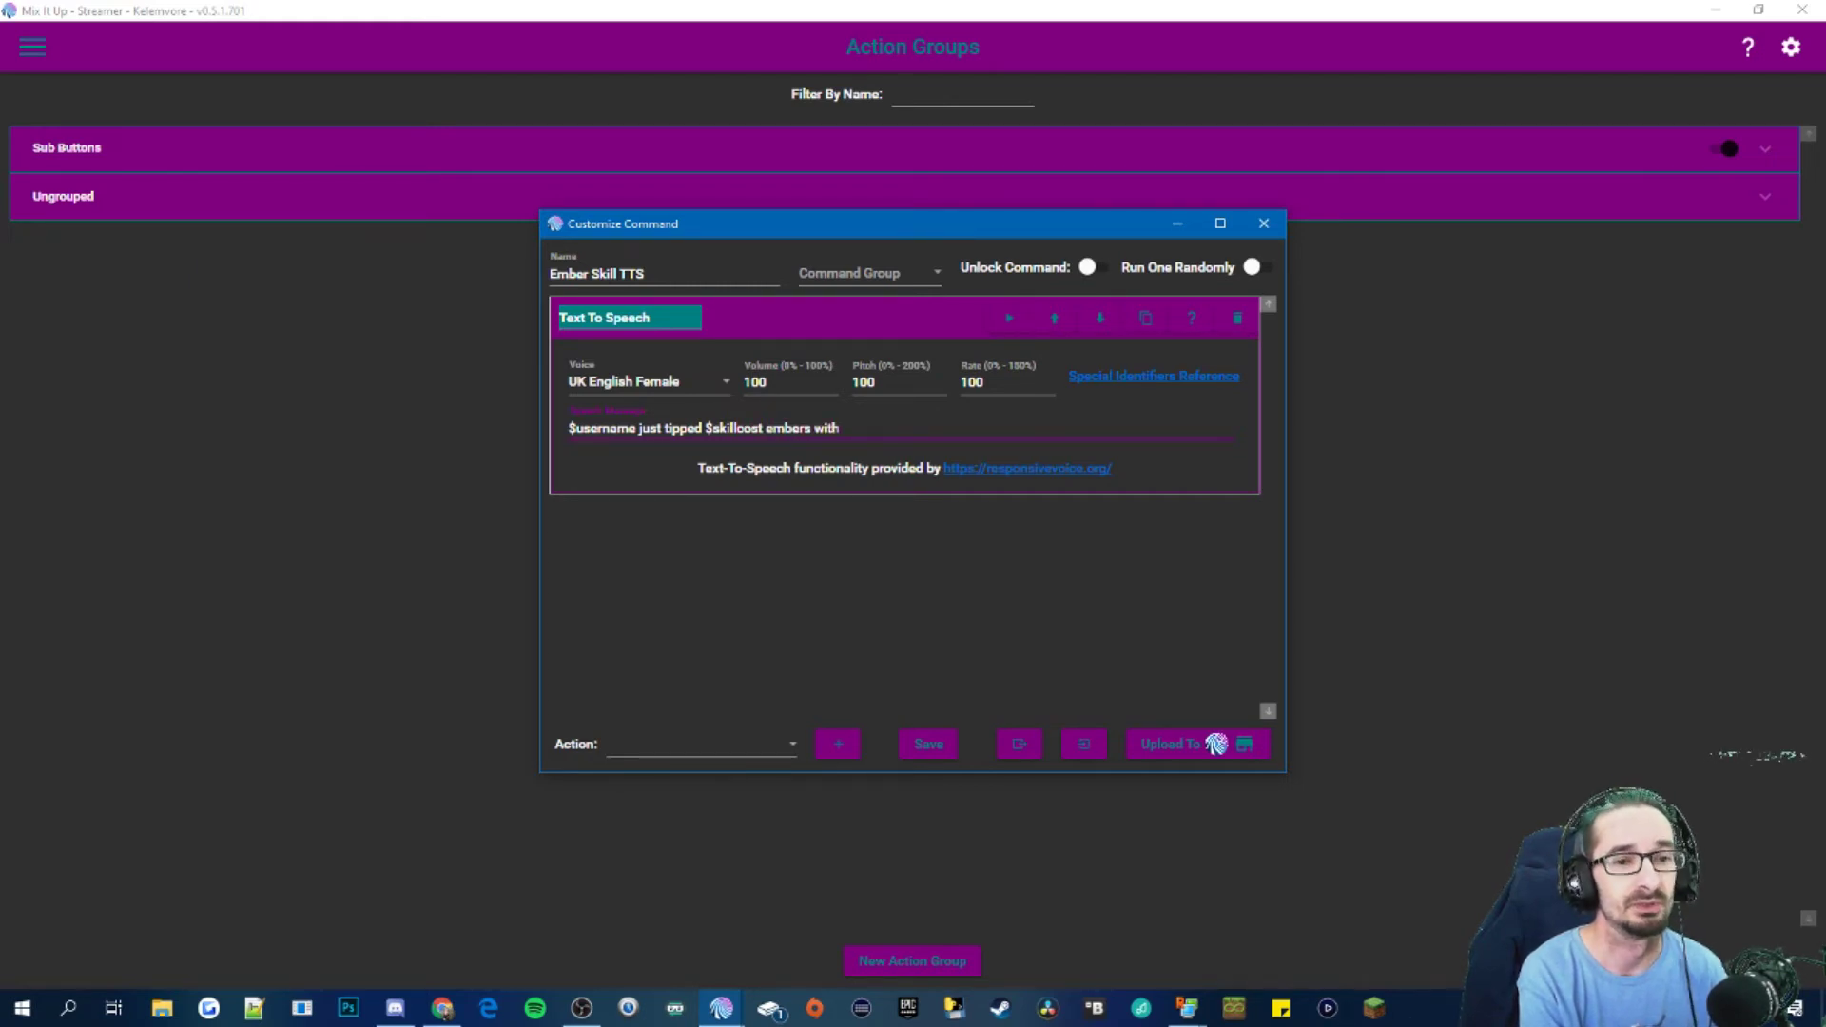
type(" the mess")
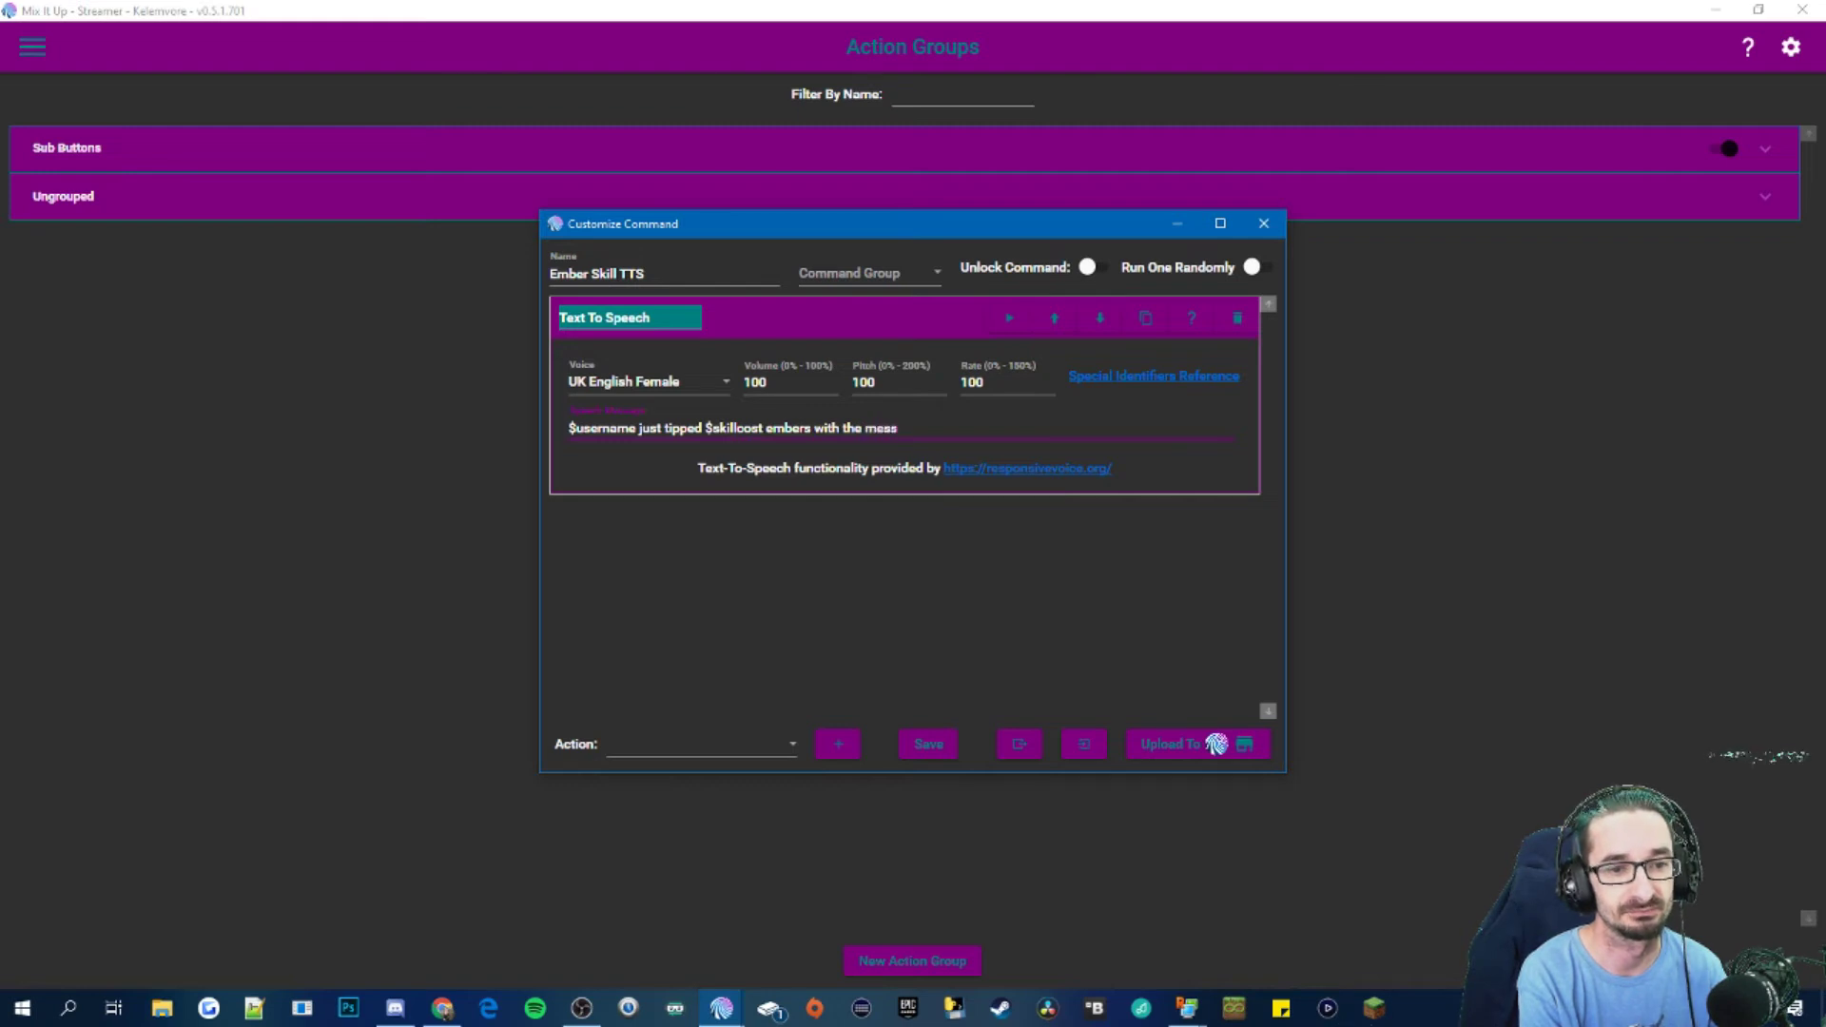
type("age $me")
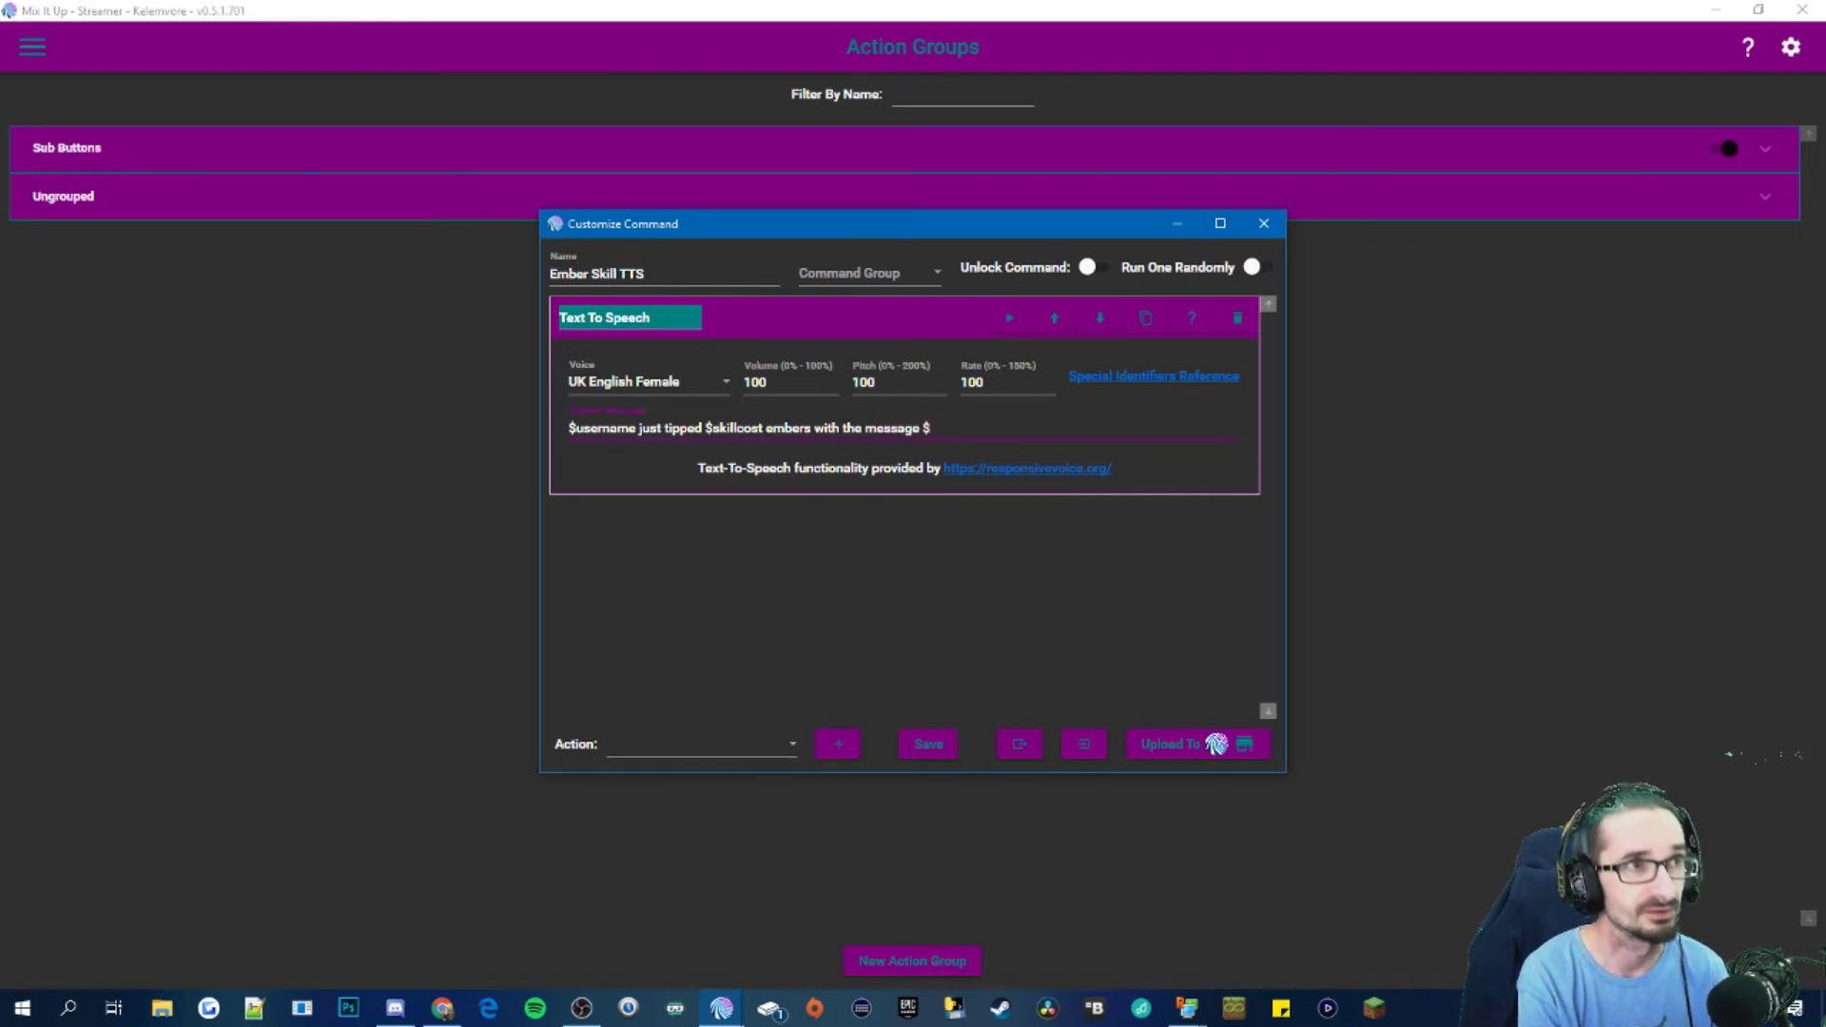
key("BackSpace")
key("BackSpace")
type("skill")
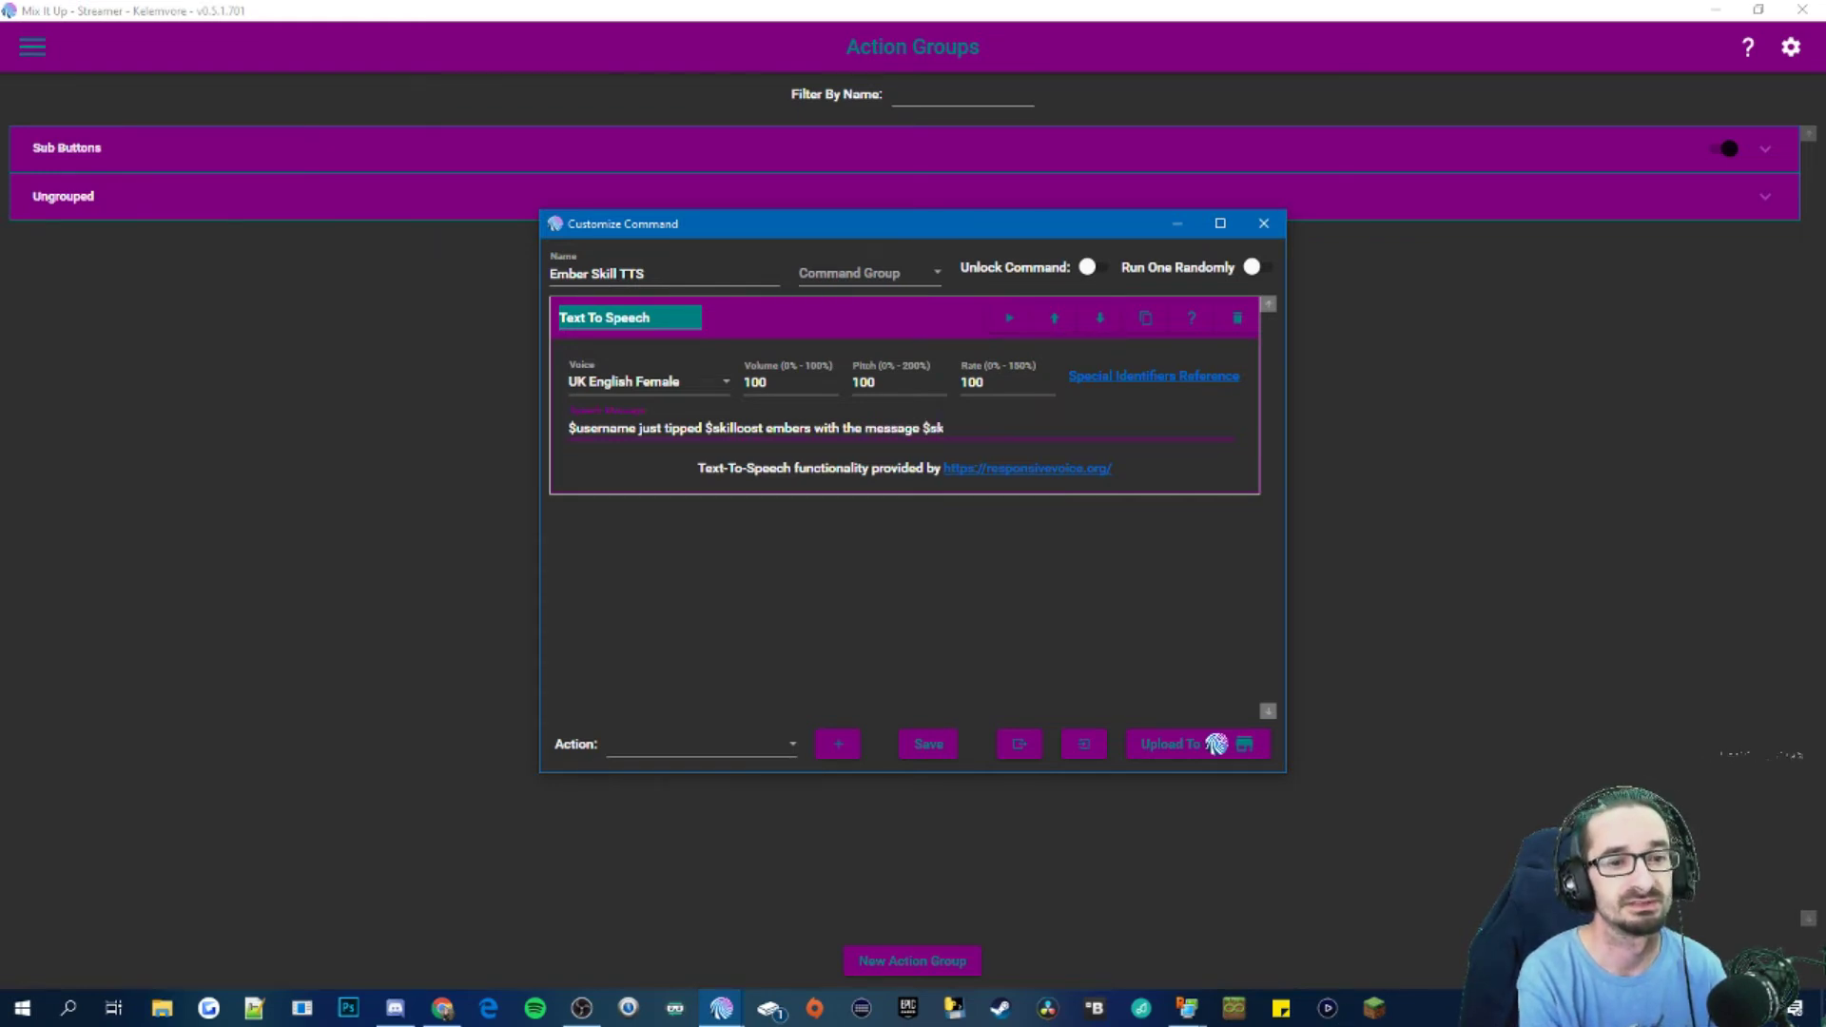
type("message")
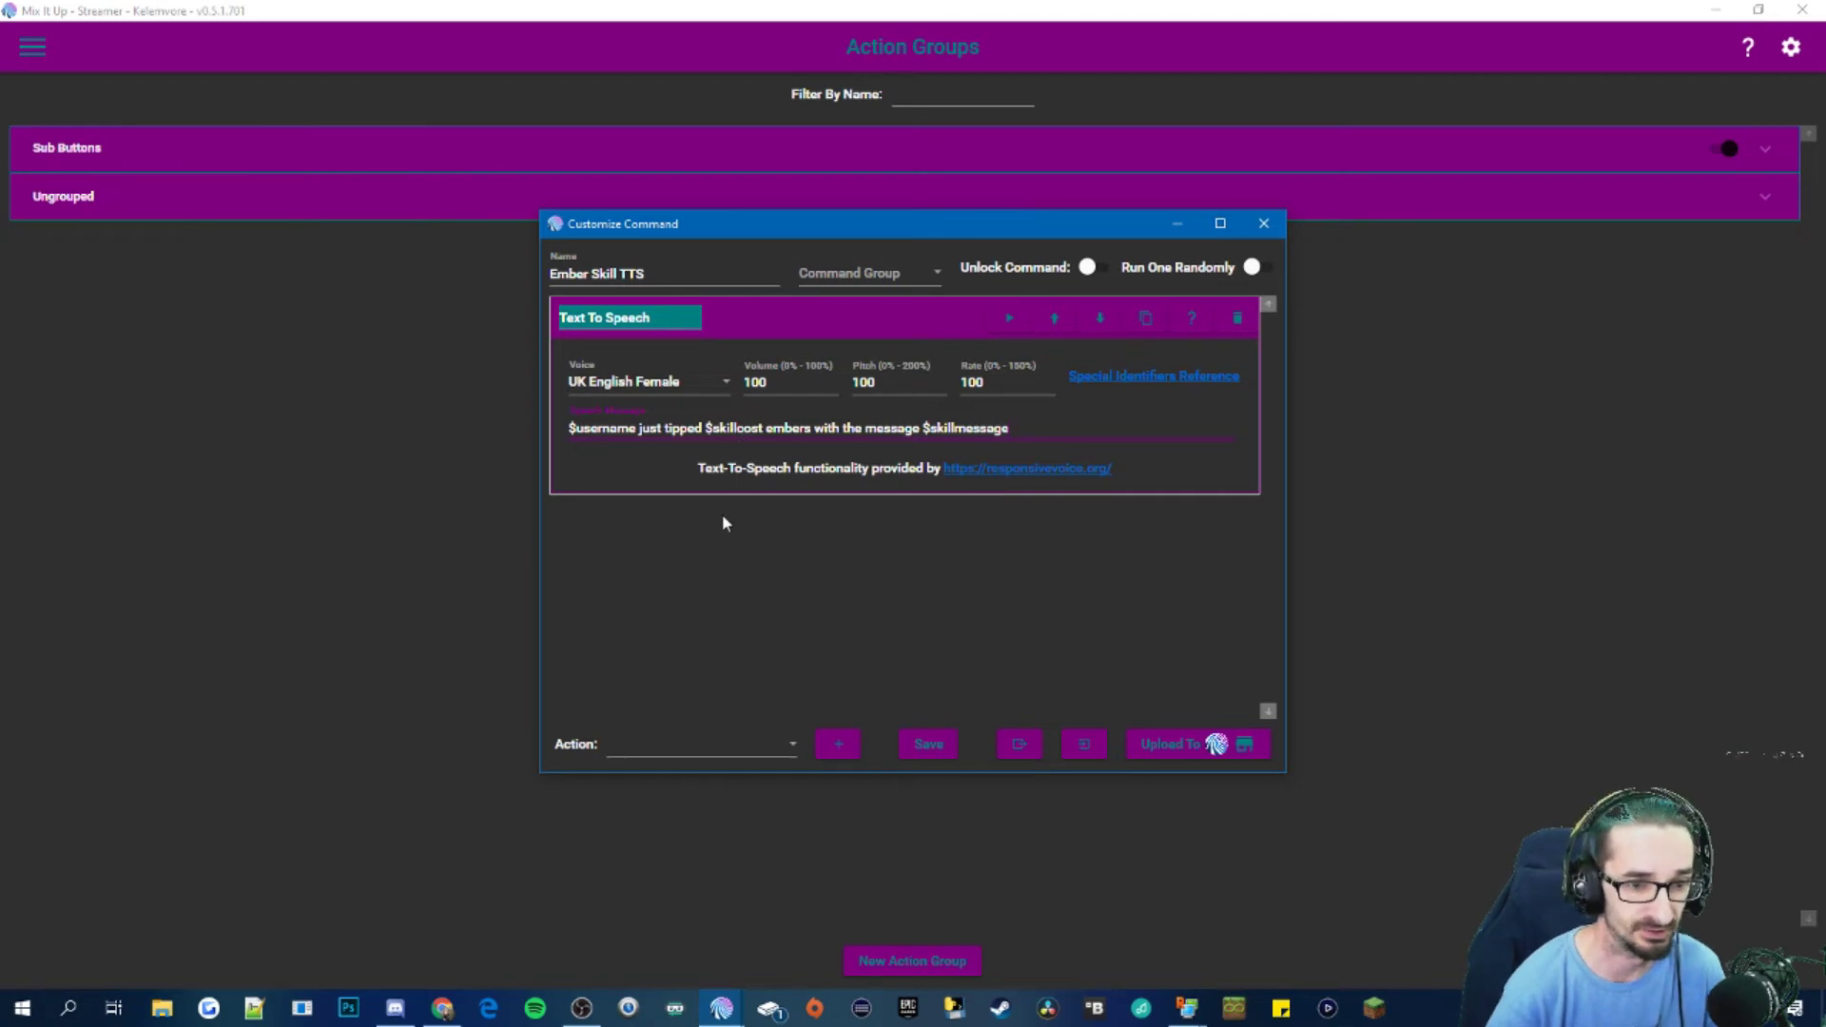
left_click(930, 751)
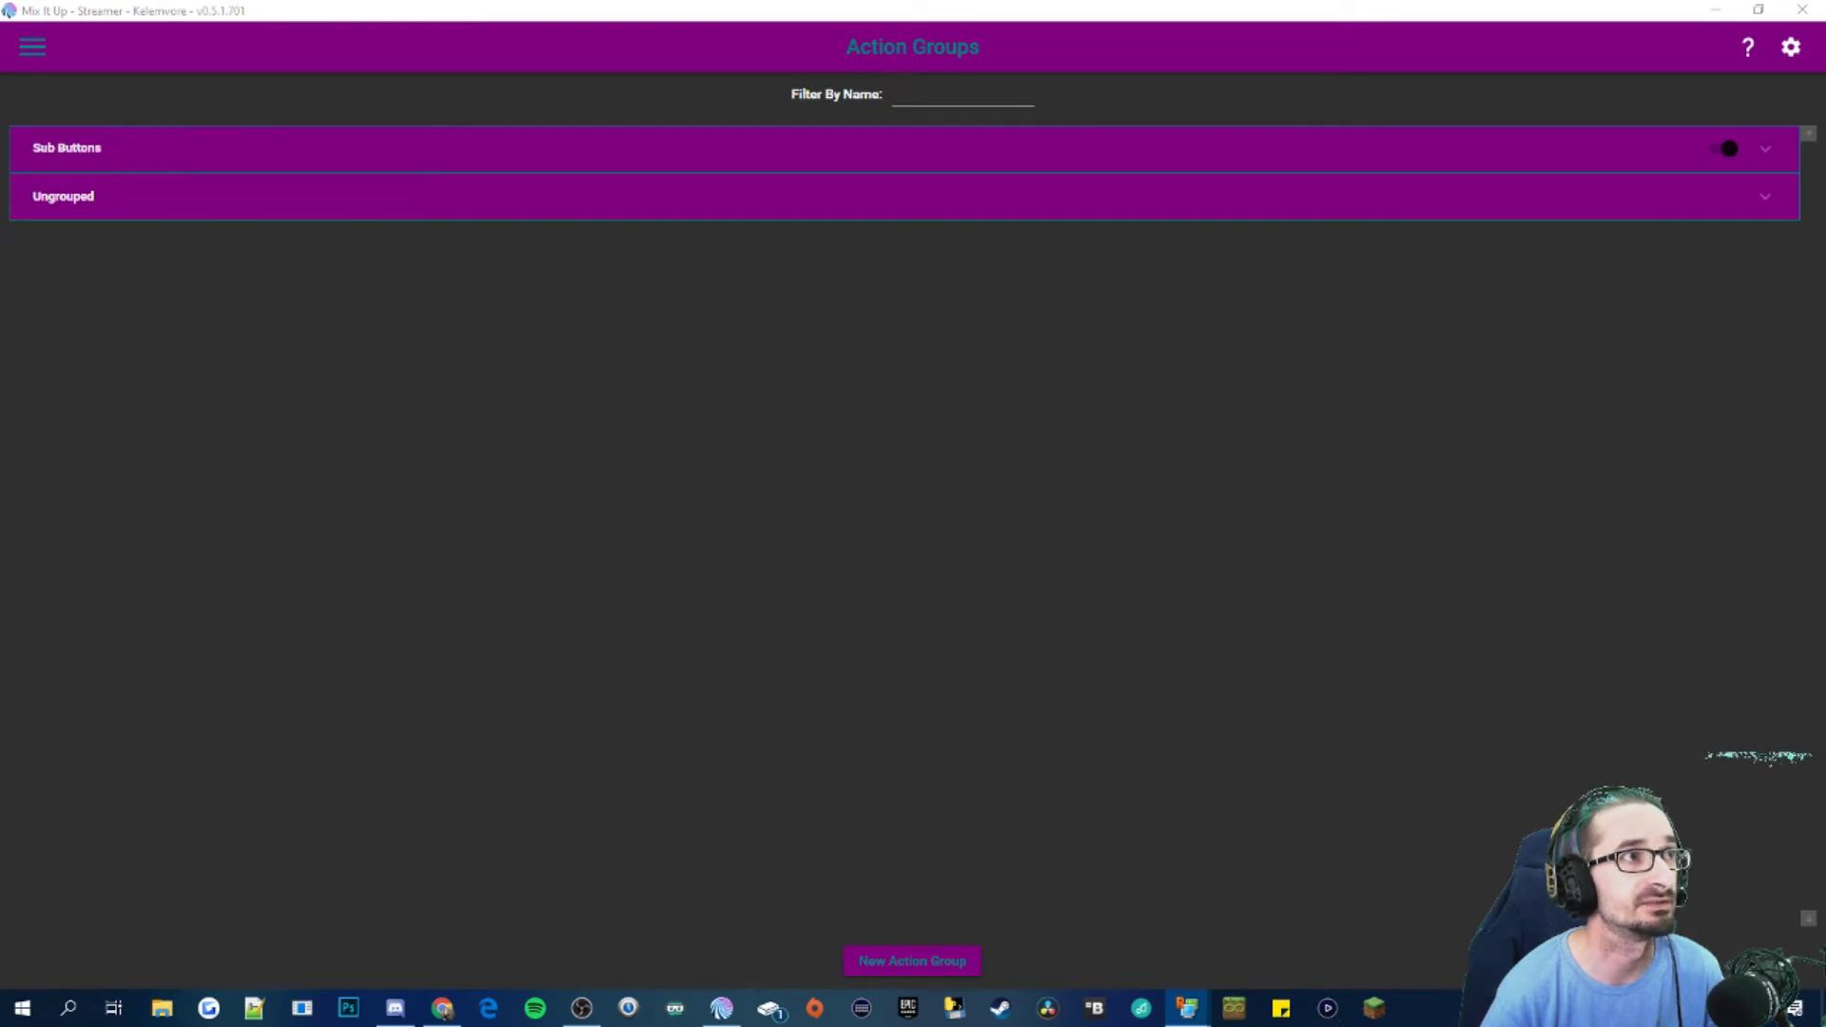
Open the command of the Channel Skill Used event for editing and expand its third Conditional action
left_click(32, 47)
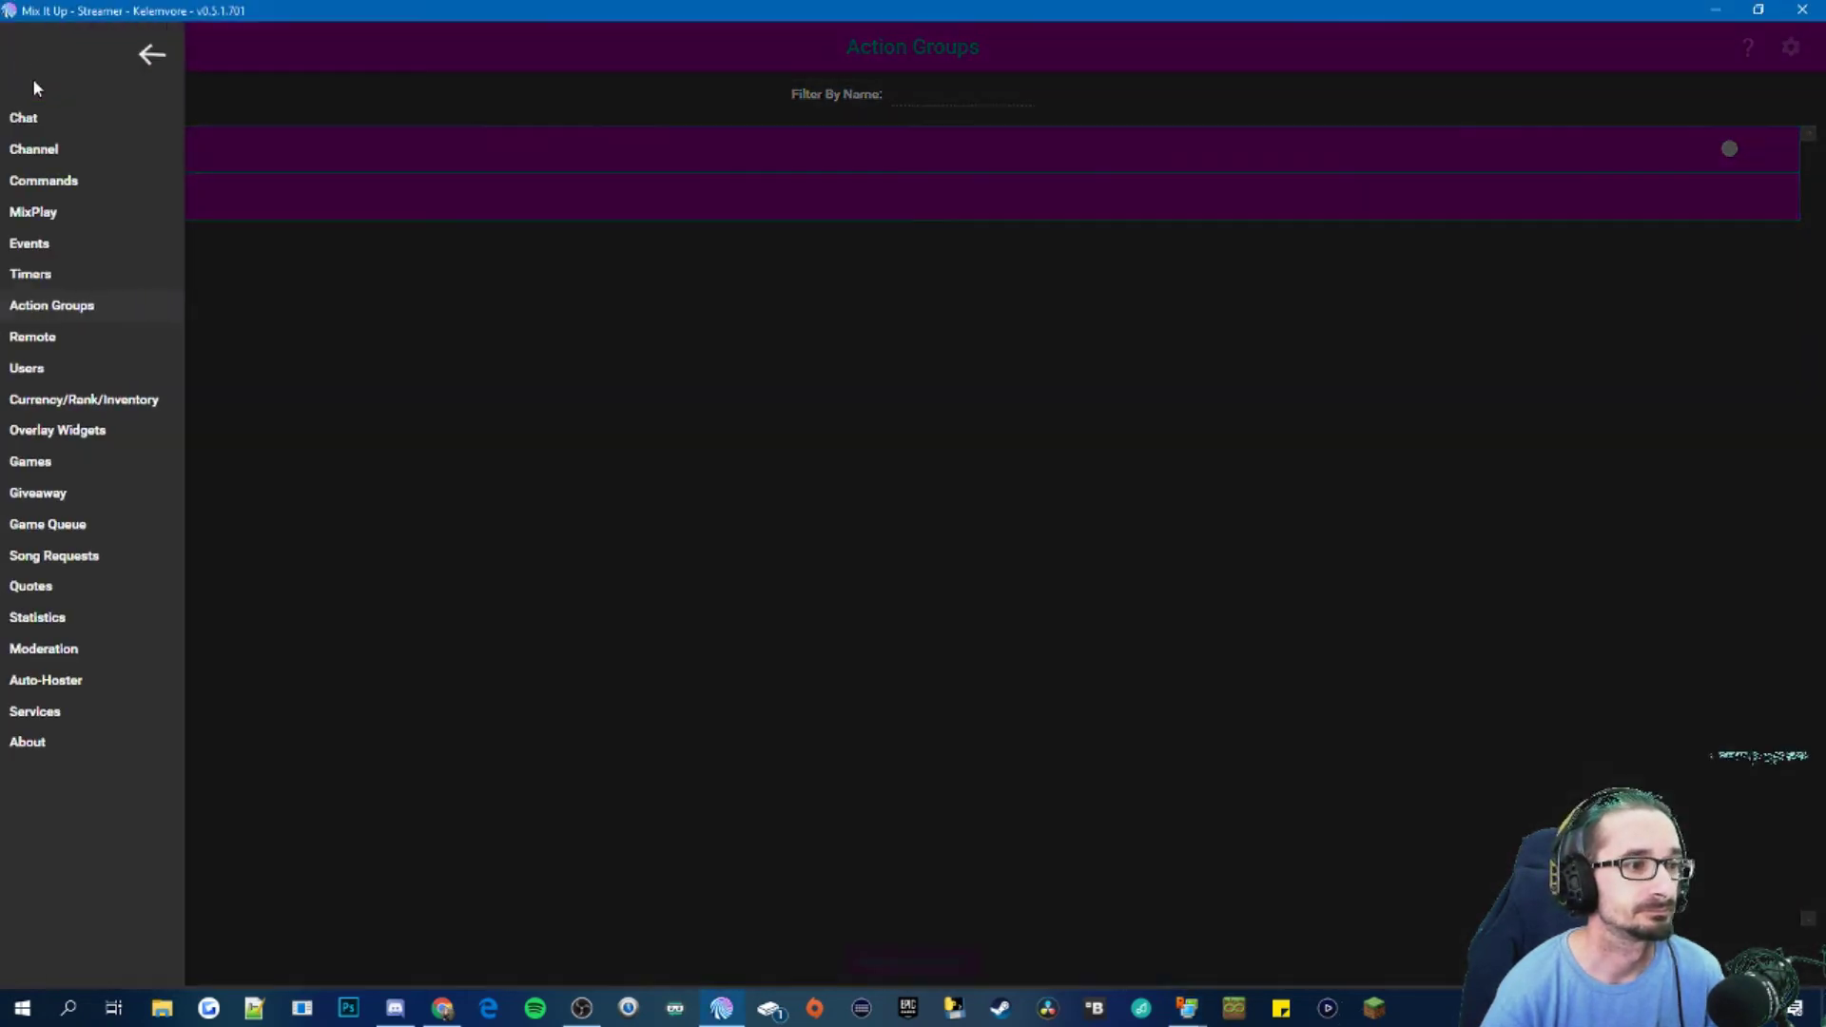
left_click(45, 244)
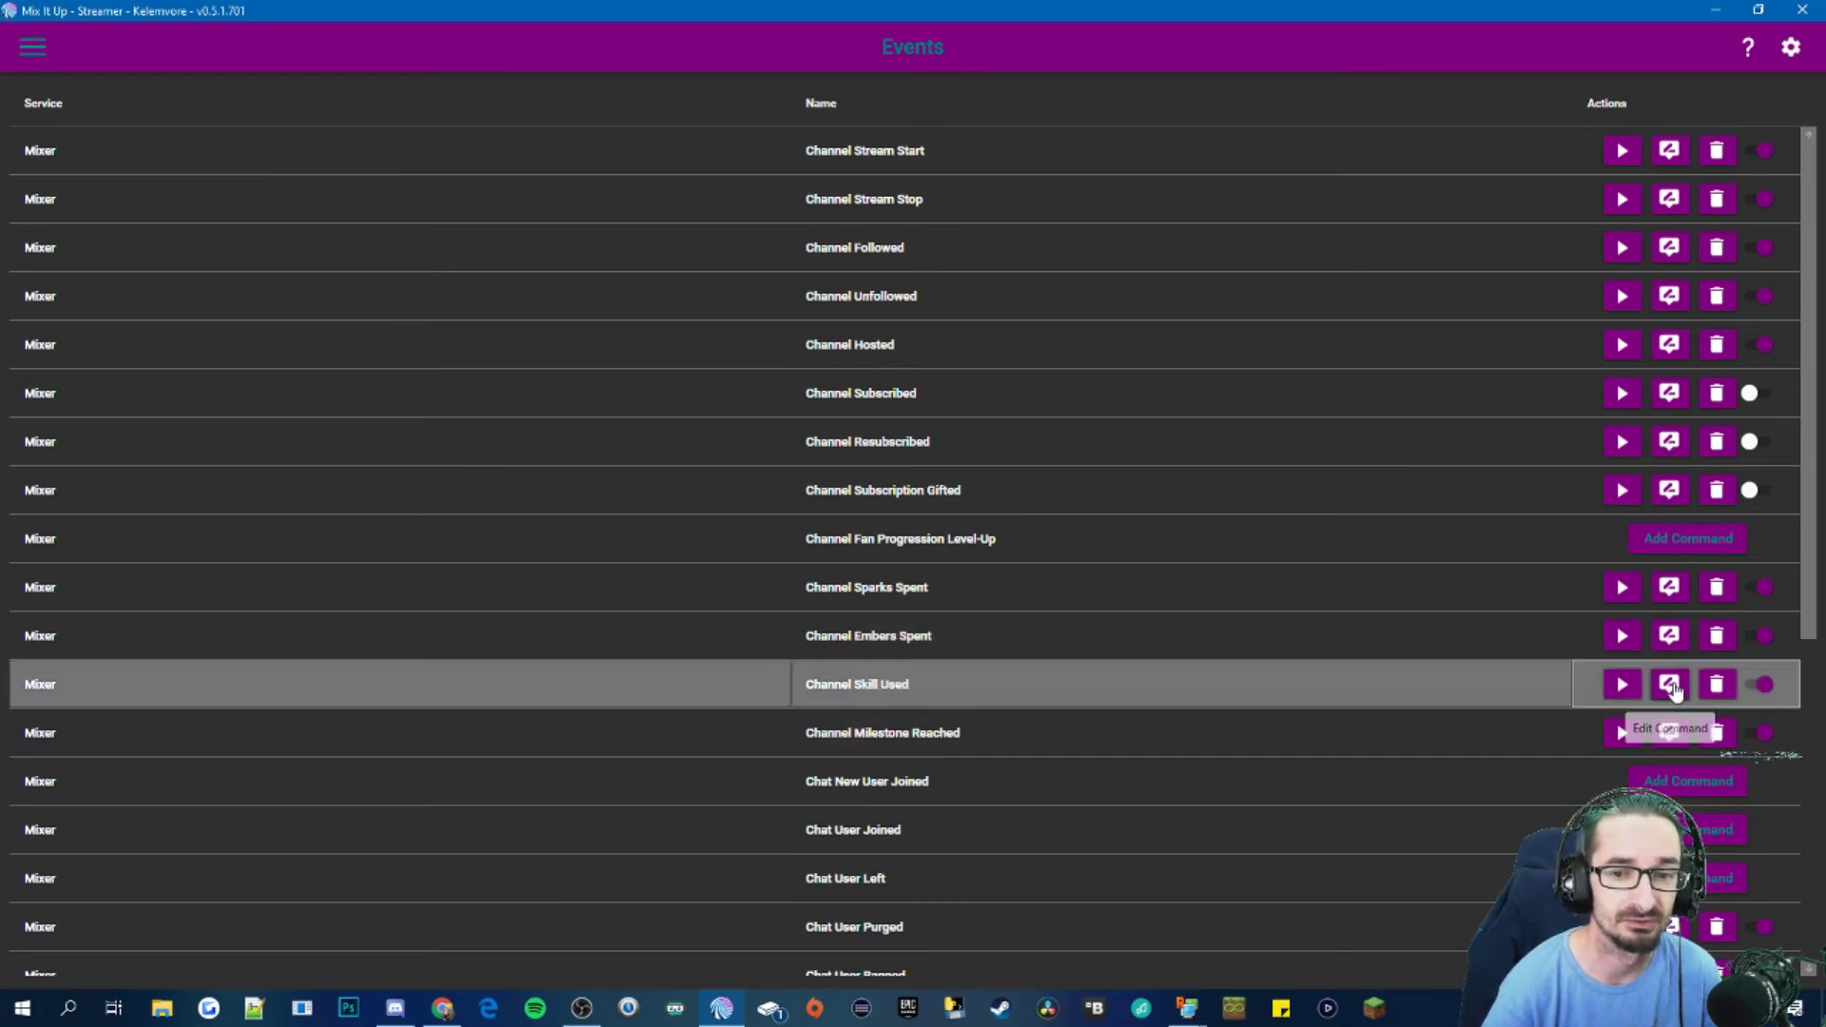
left_click(1670, 687)
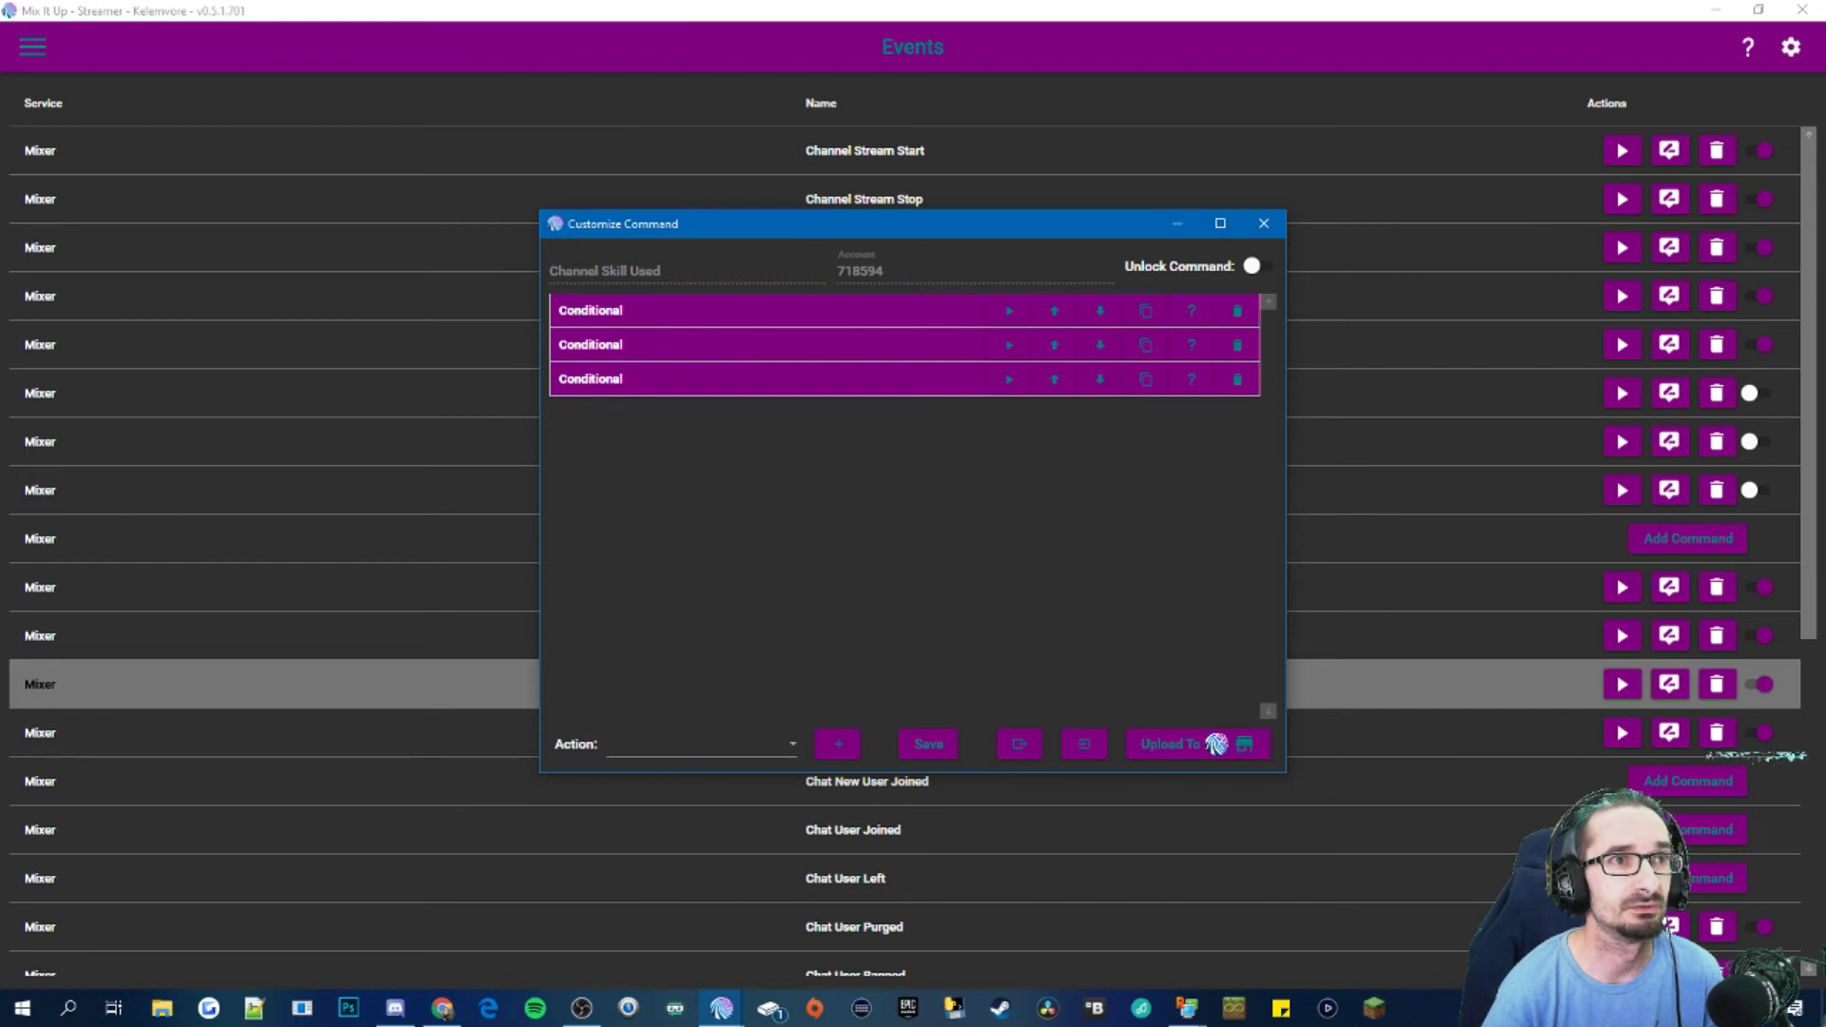
key("alt+Tab")
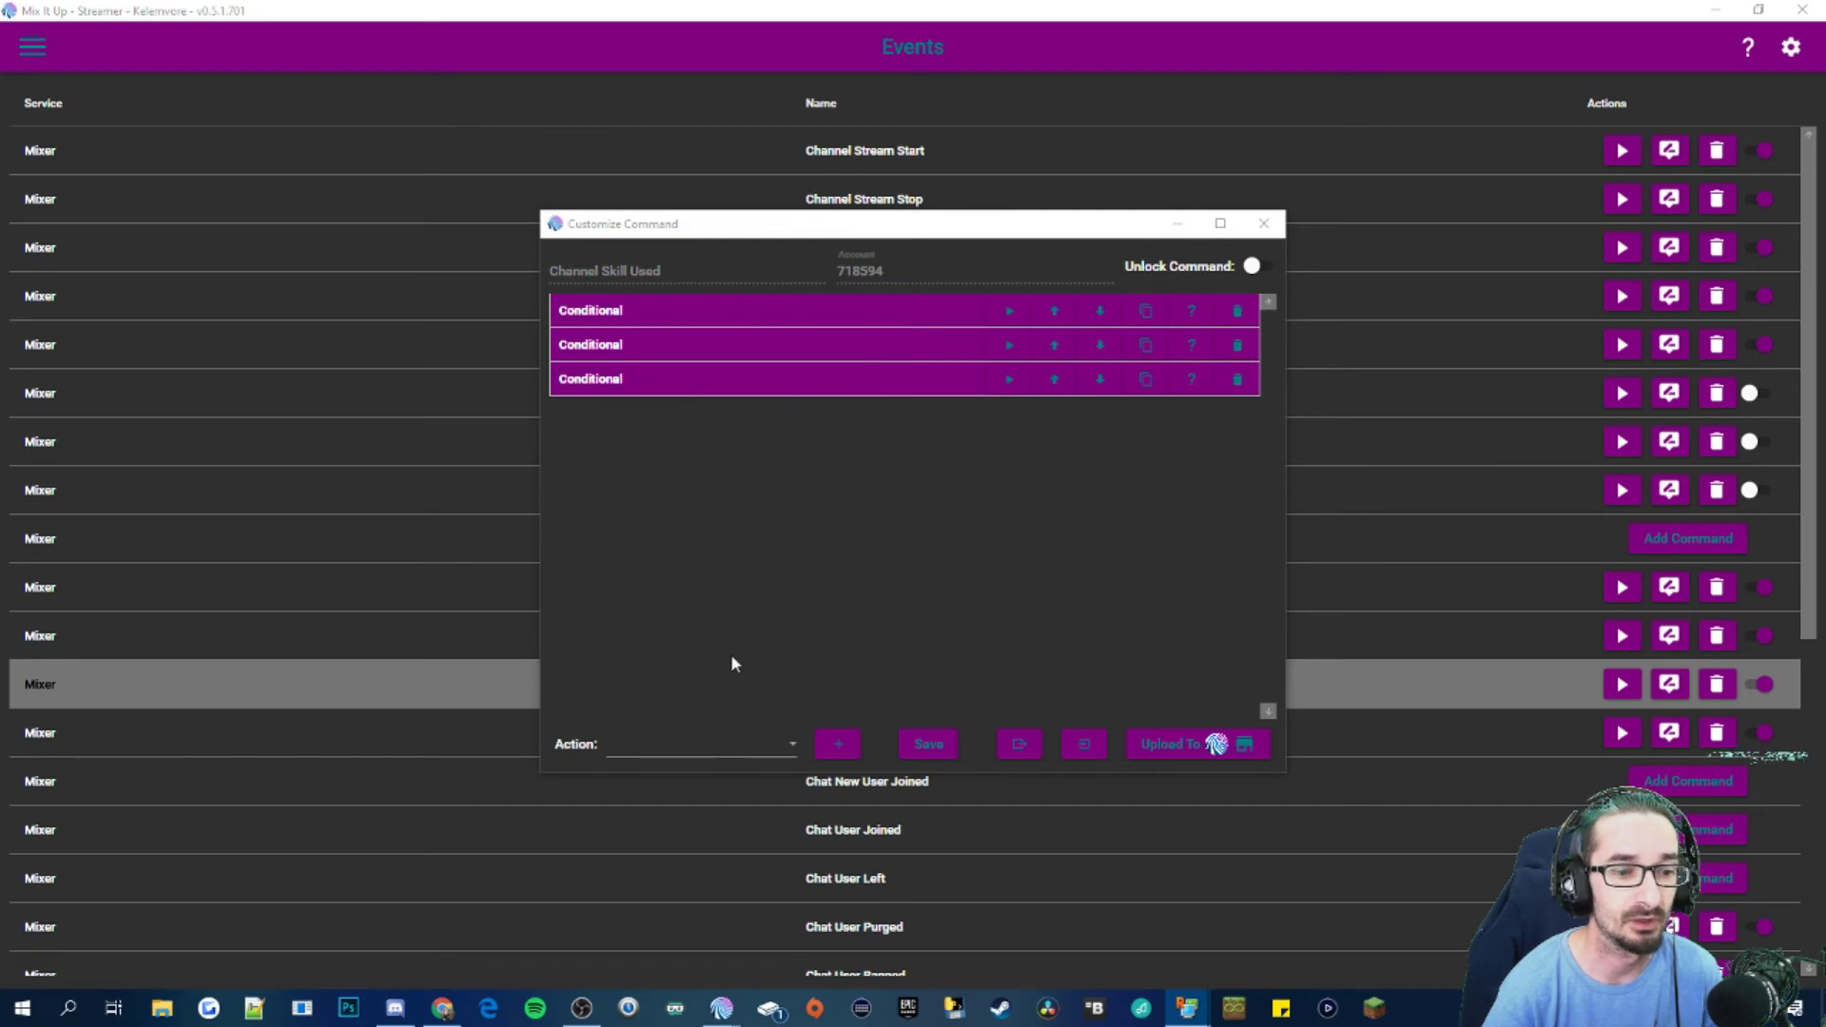
left_click(642, 385)
left_click(643, 381)
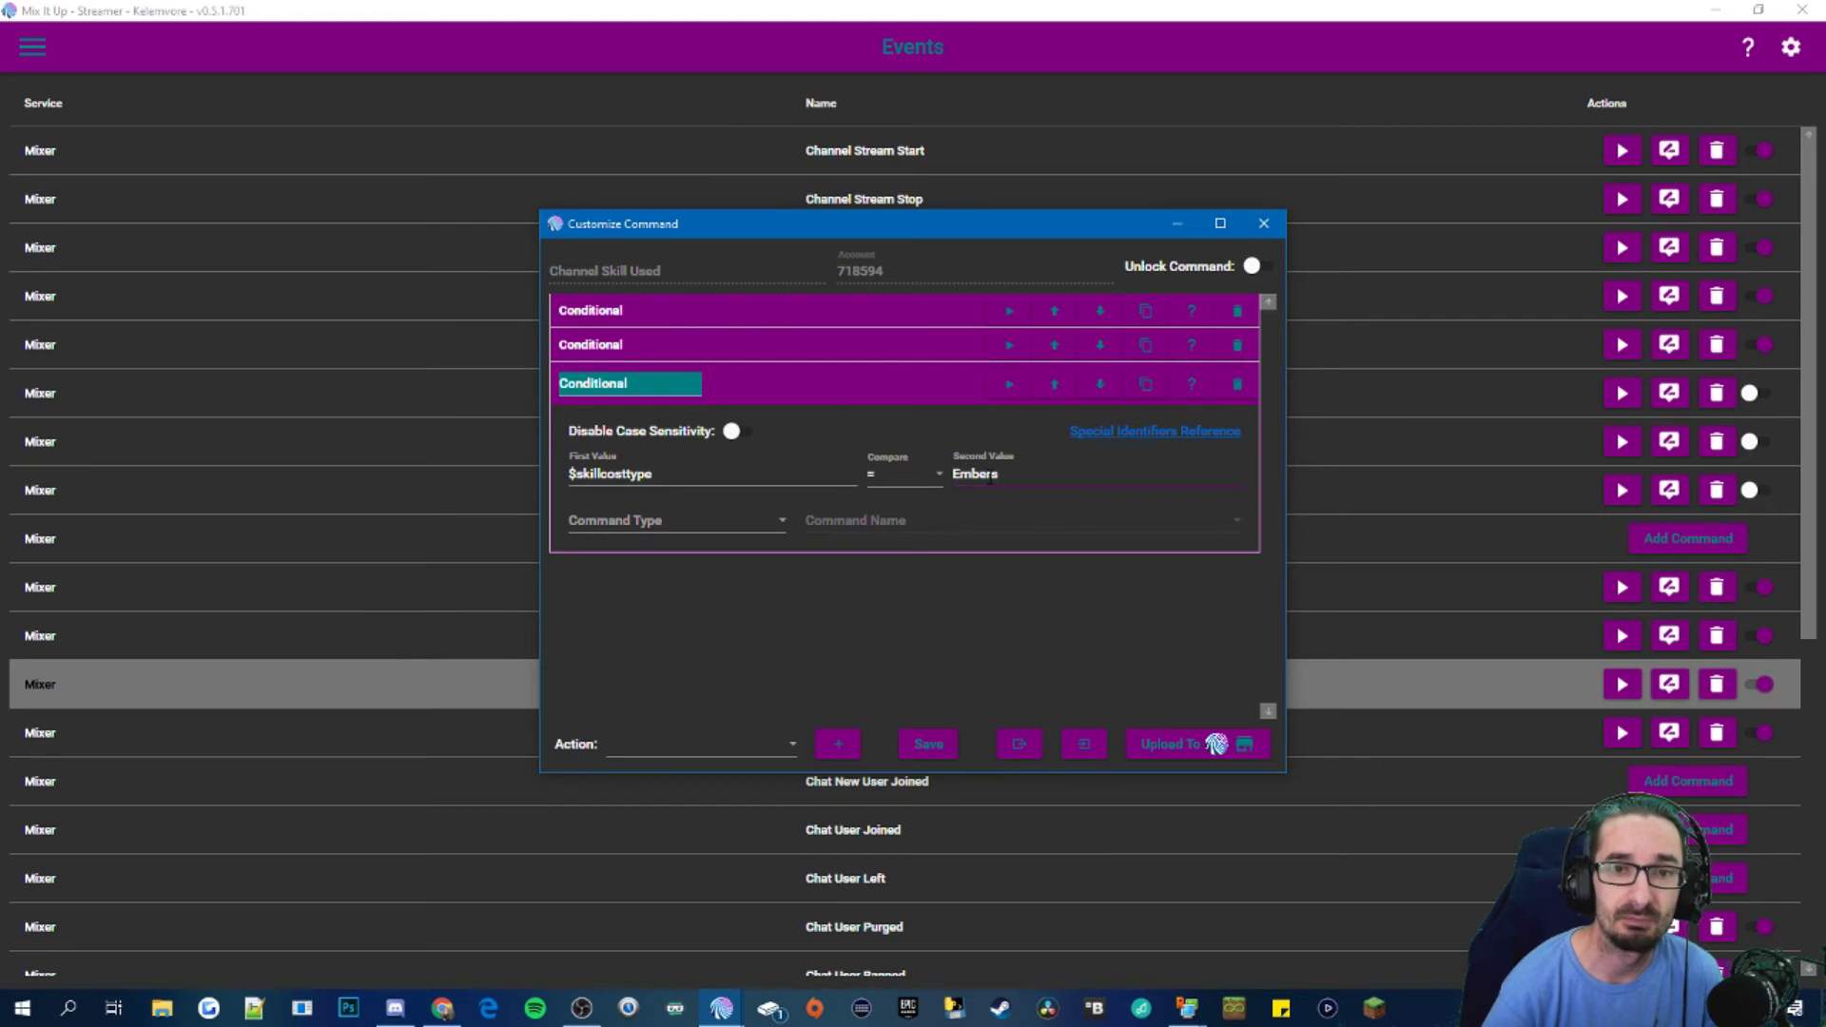
Make the Embers conditional run the action group Ember Skill TTS, and save and test-run the Channel Skill Used command
left_click(724, 525)
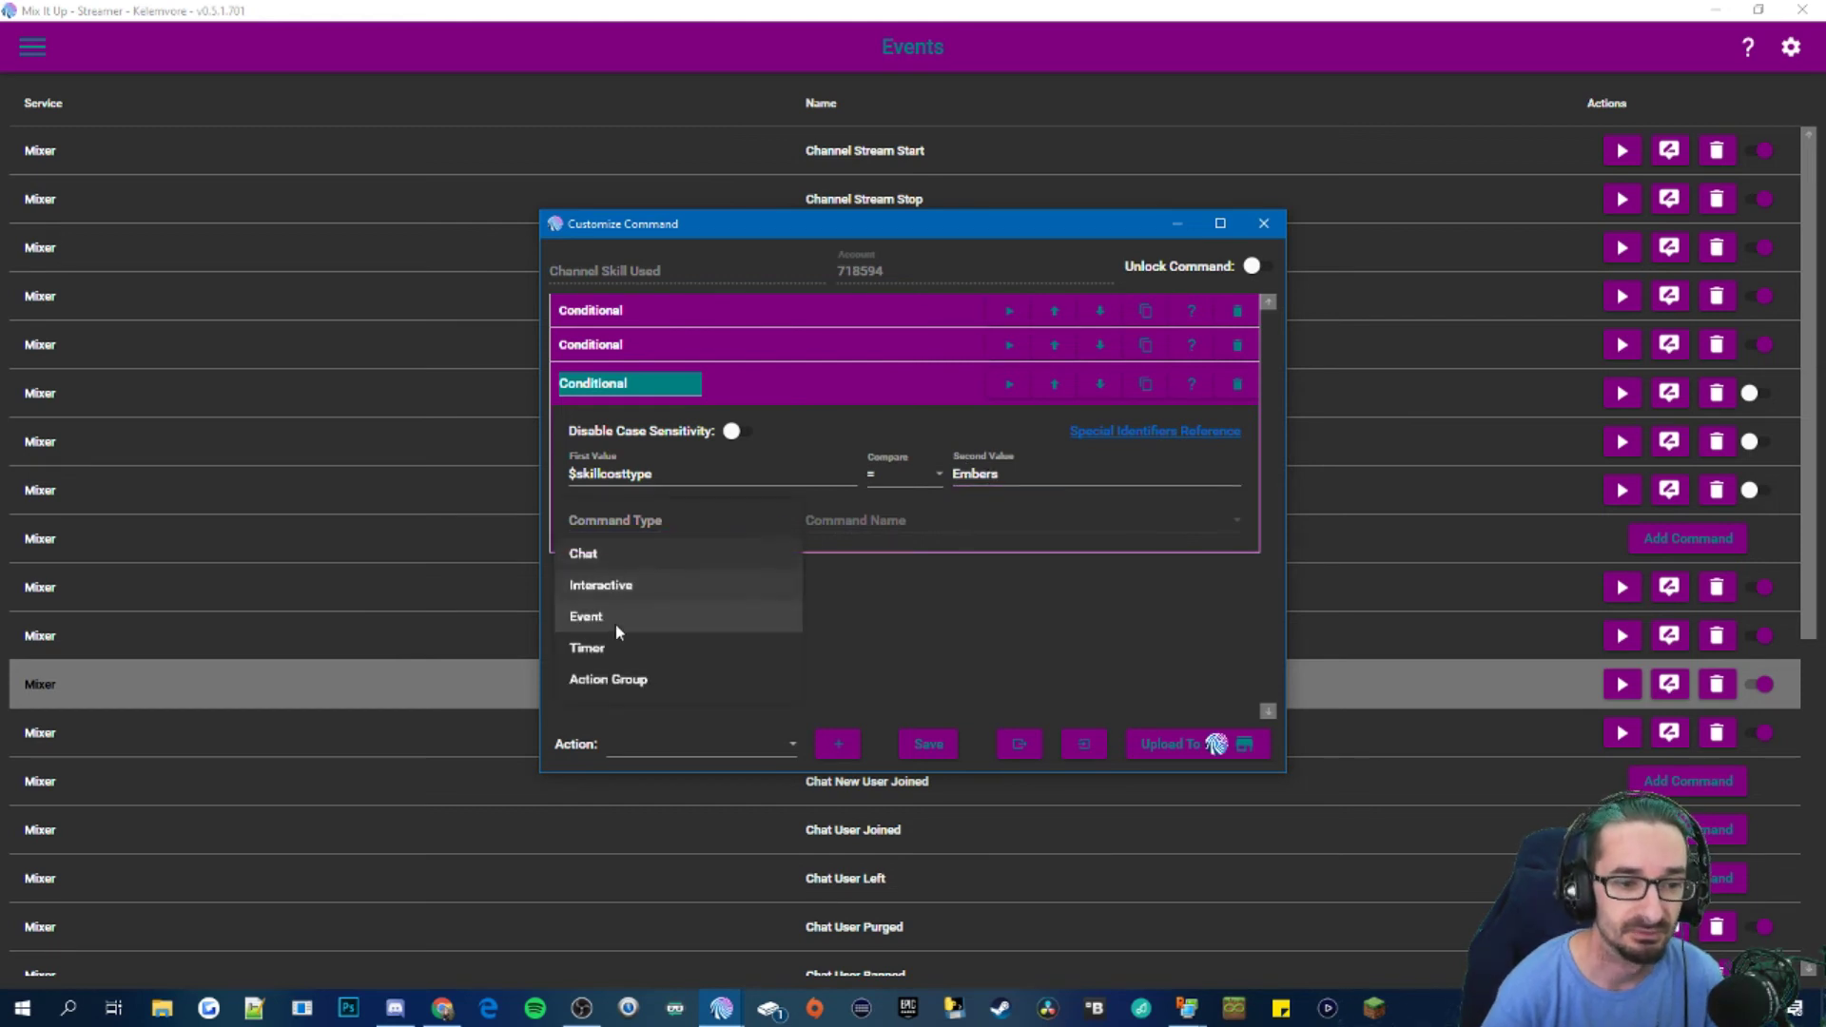
left_click(629, 678)
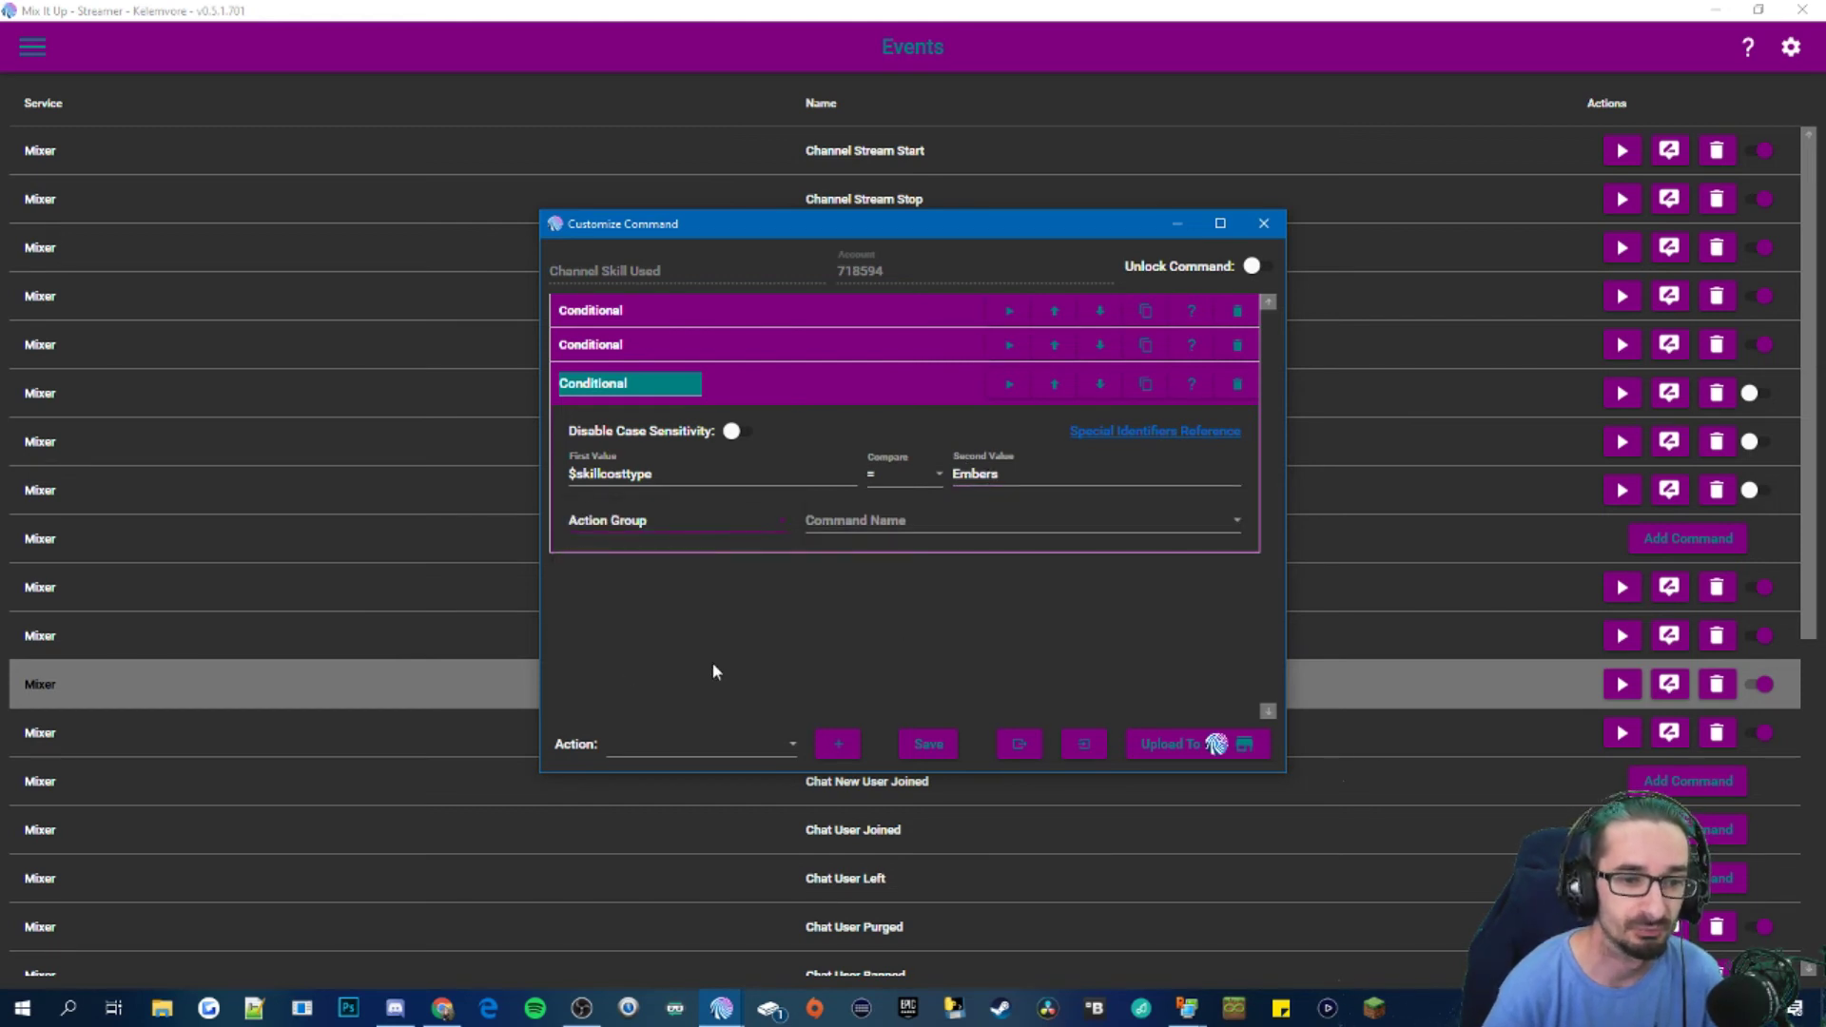
left_click(933, 517)
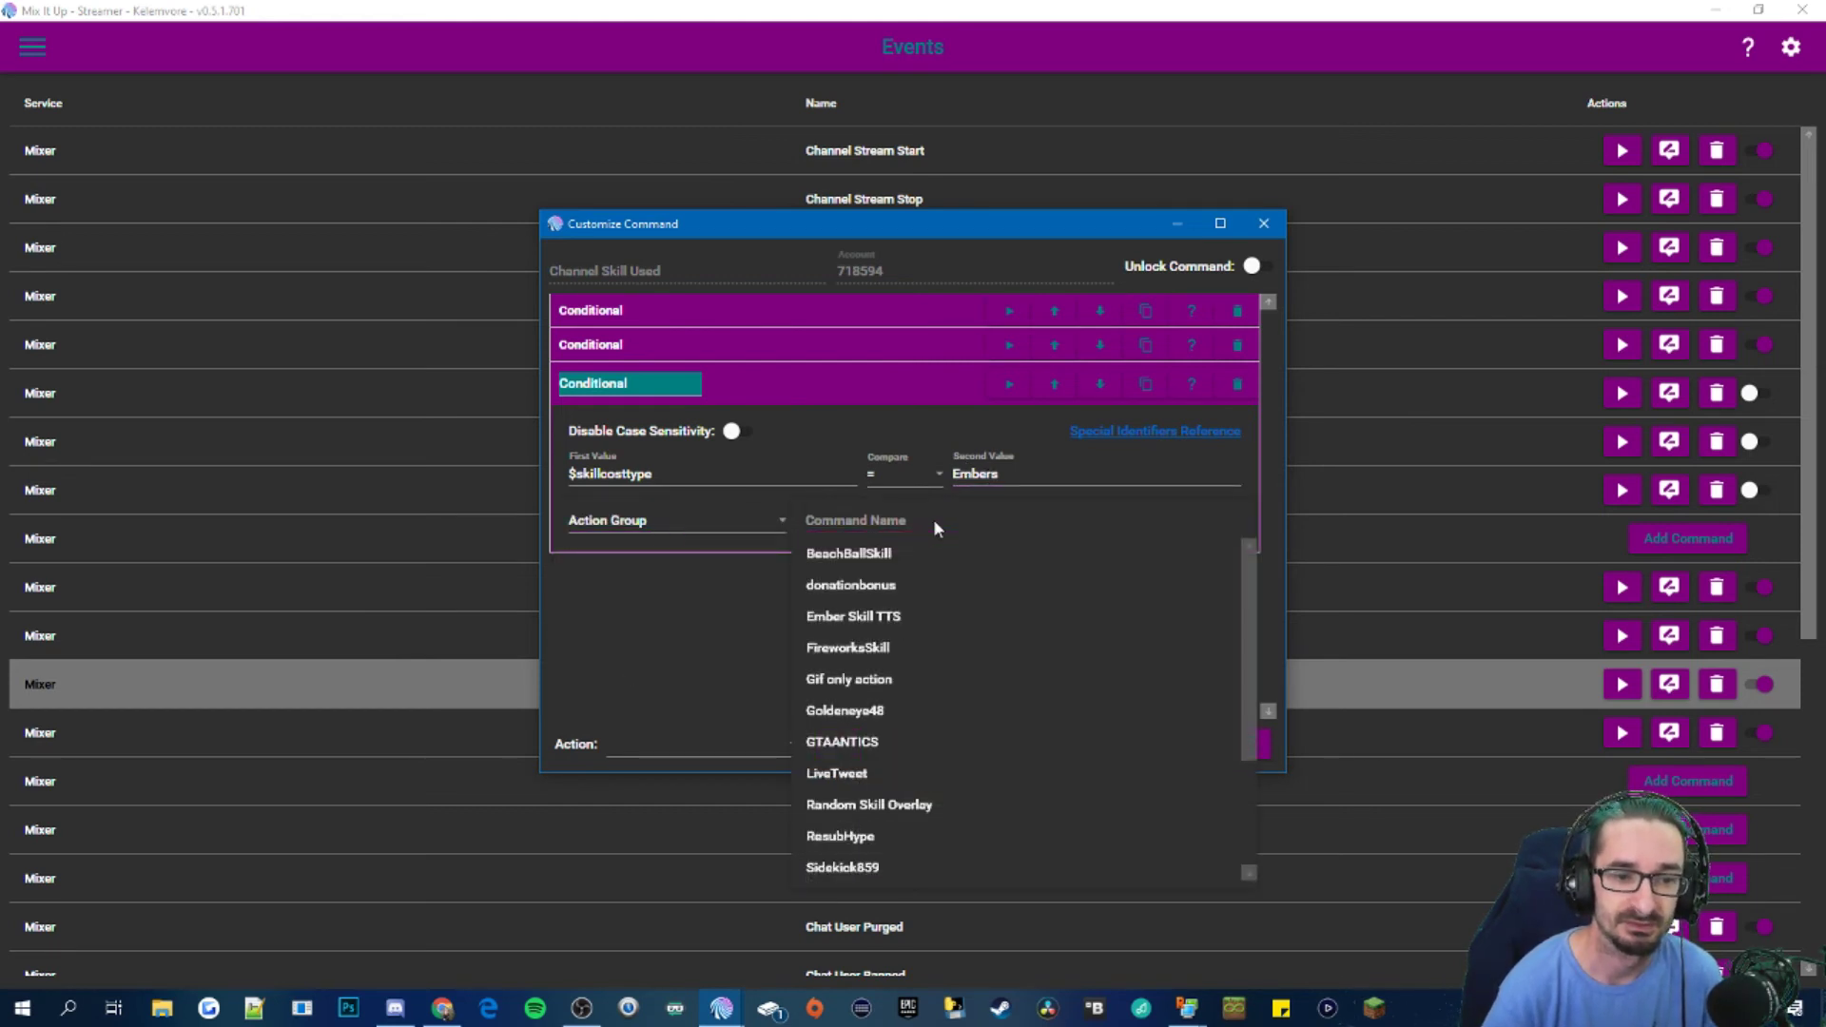
left_click(856, 618)
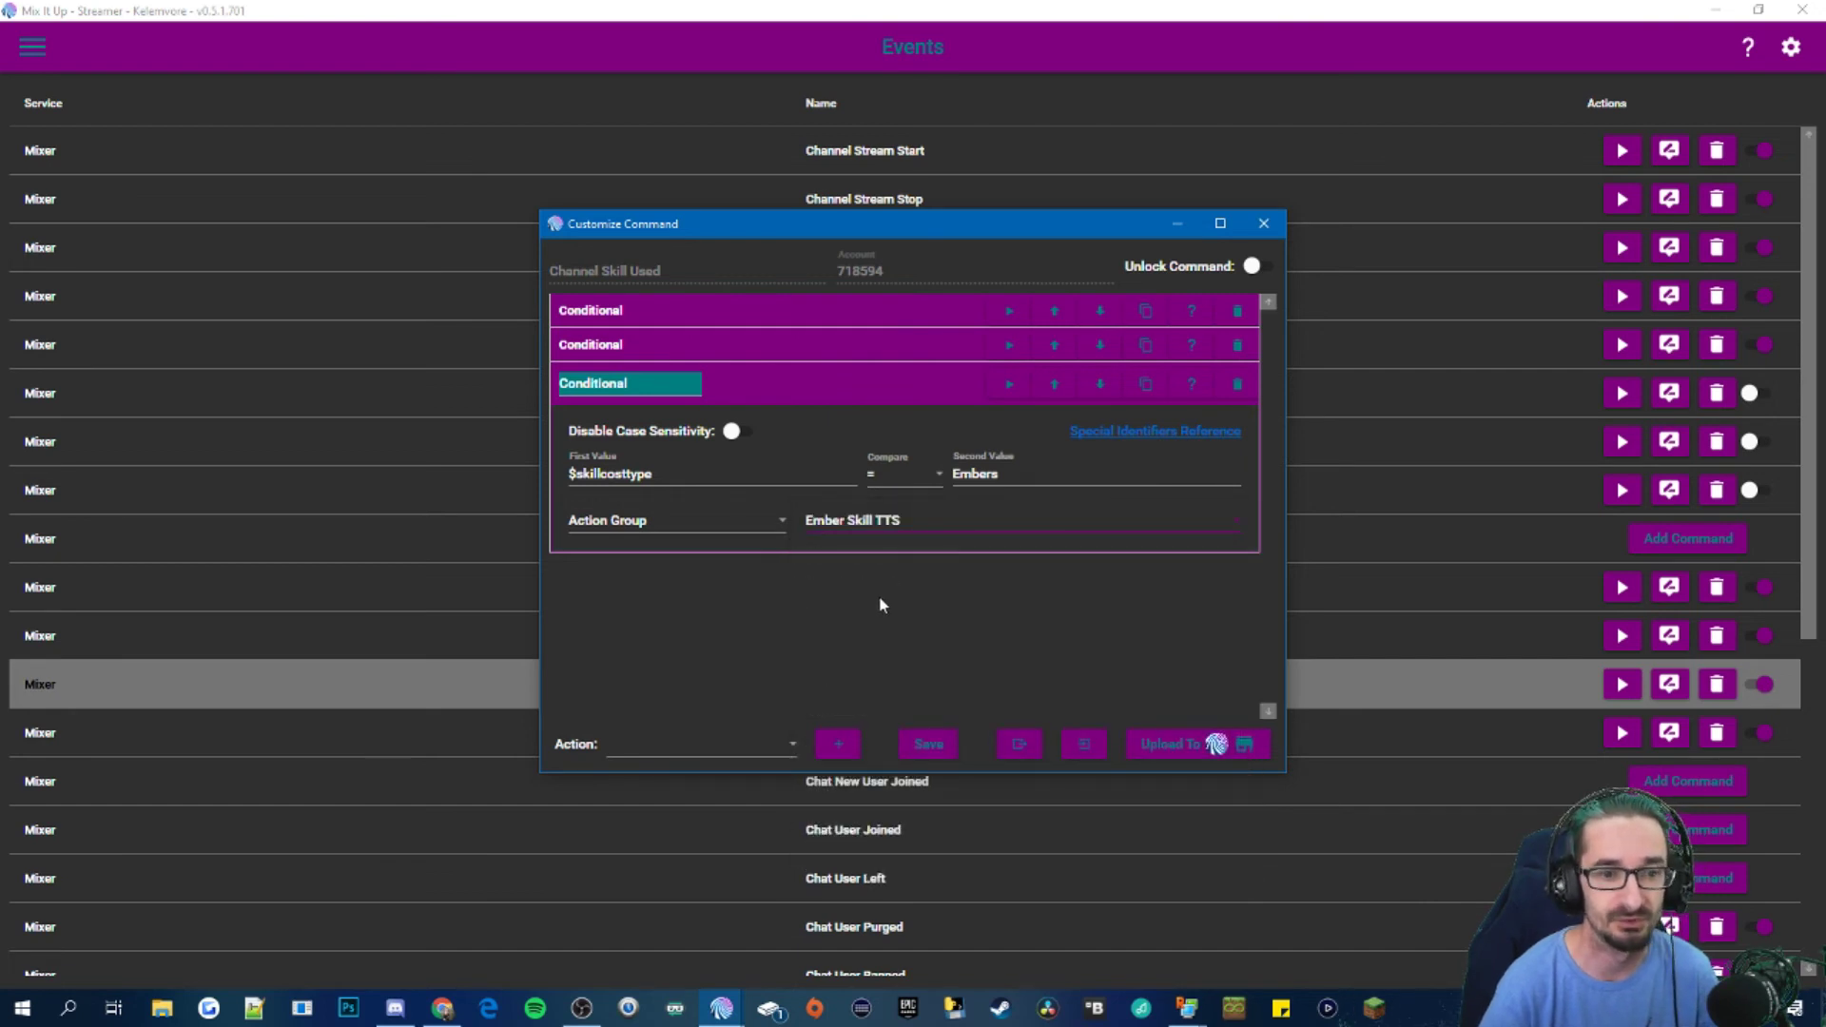
left_click(932, 743)
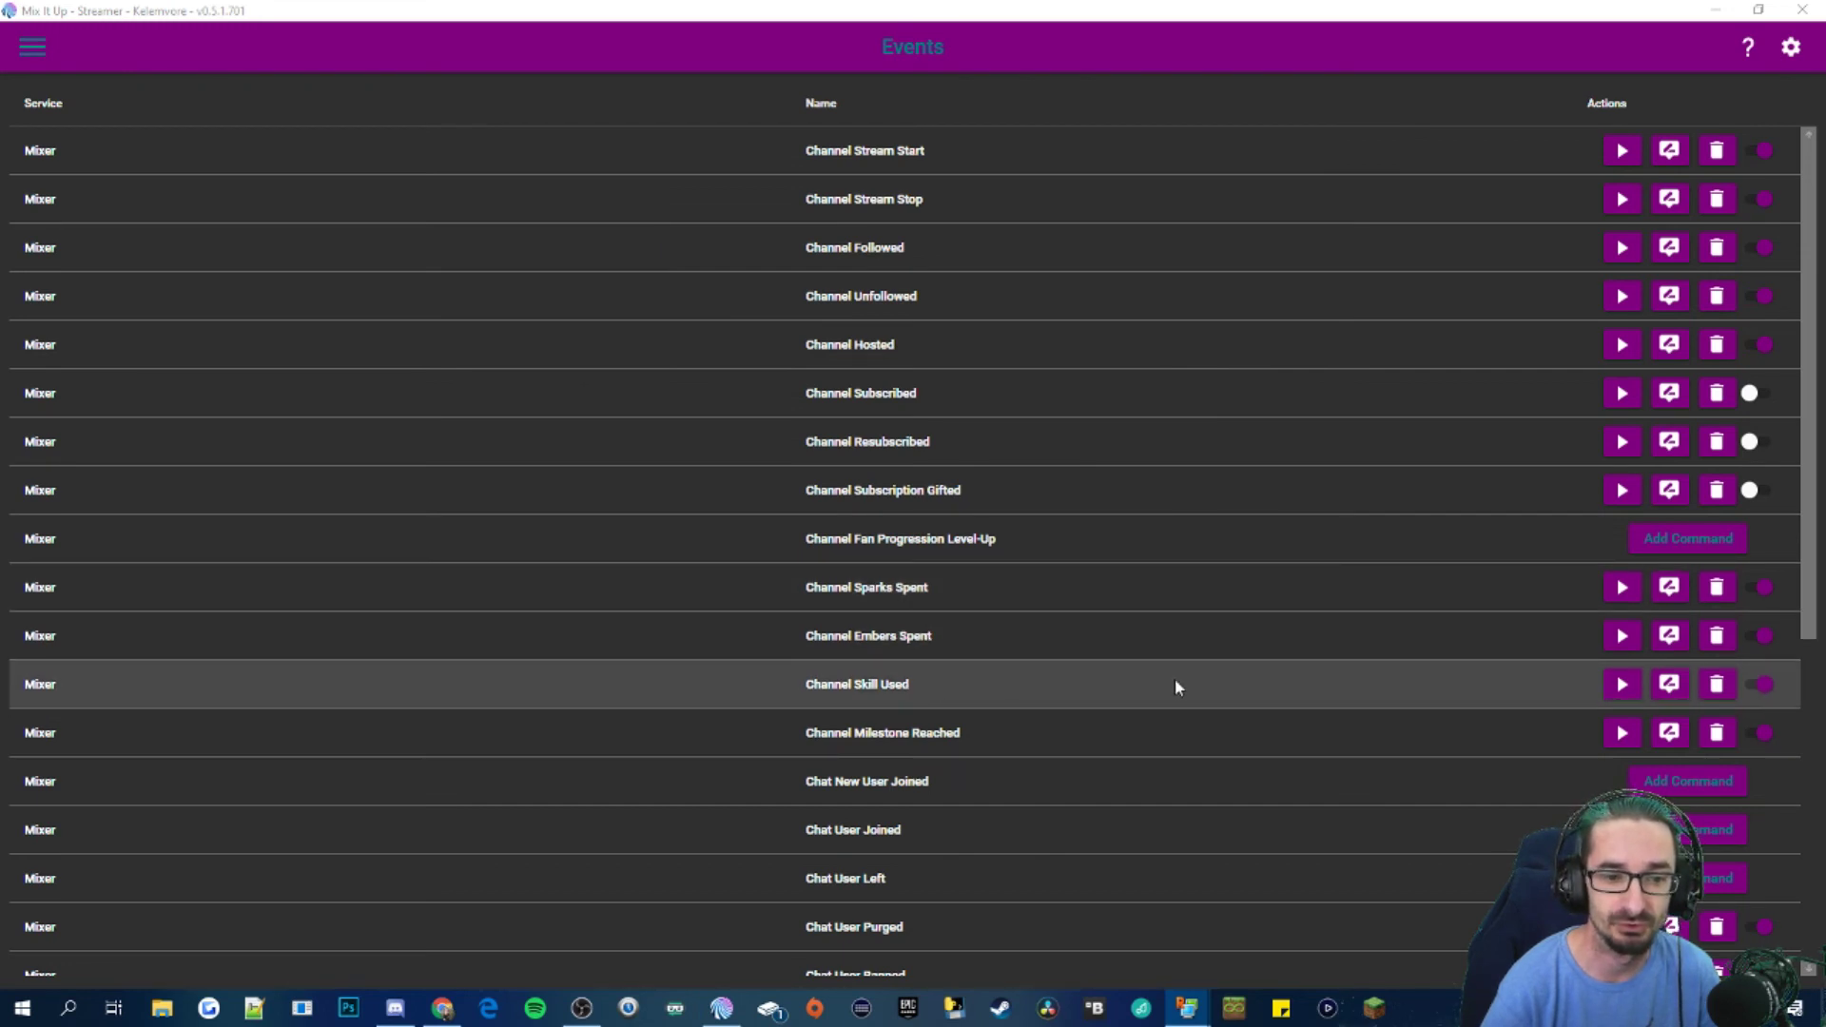
left_click(1622, 684)
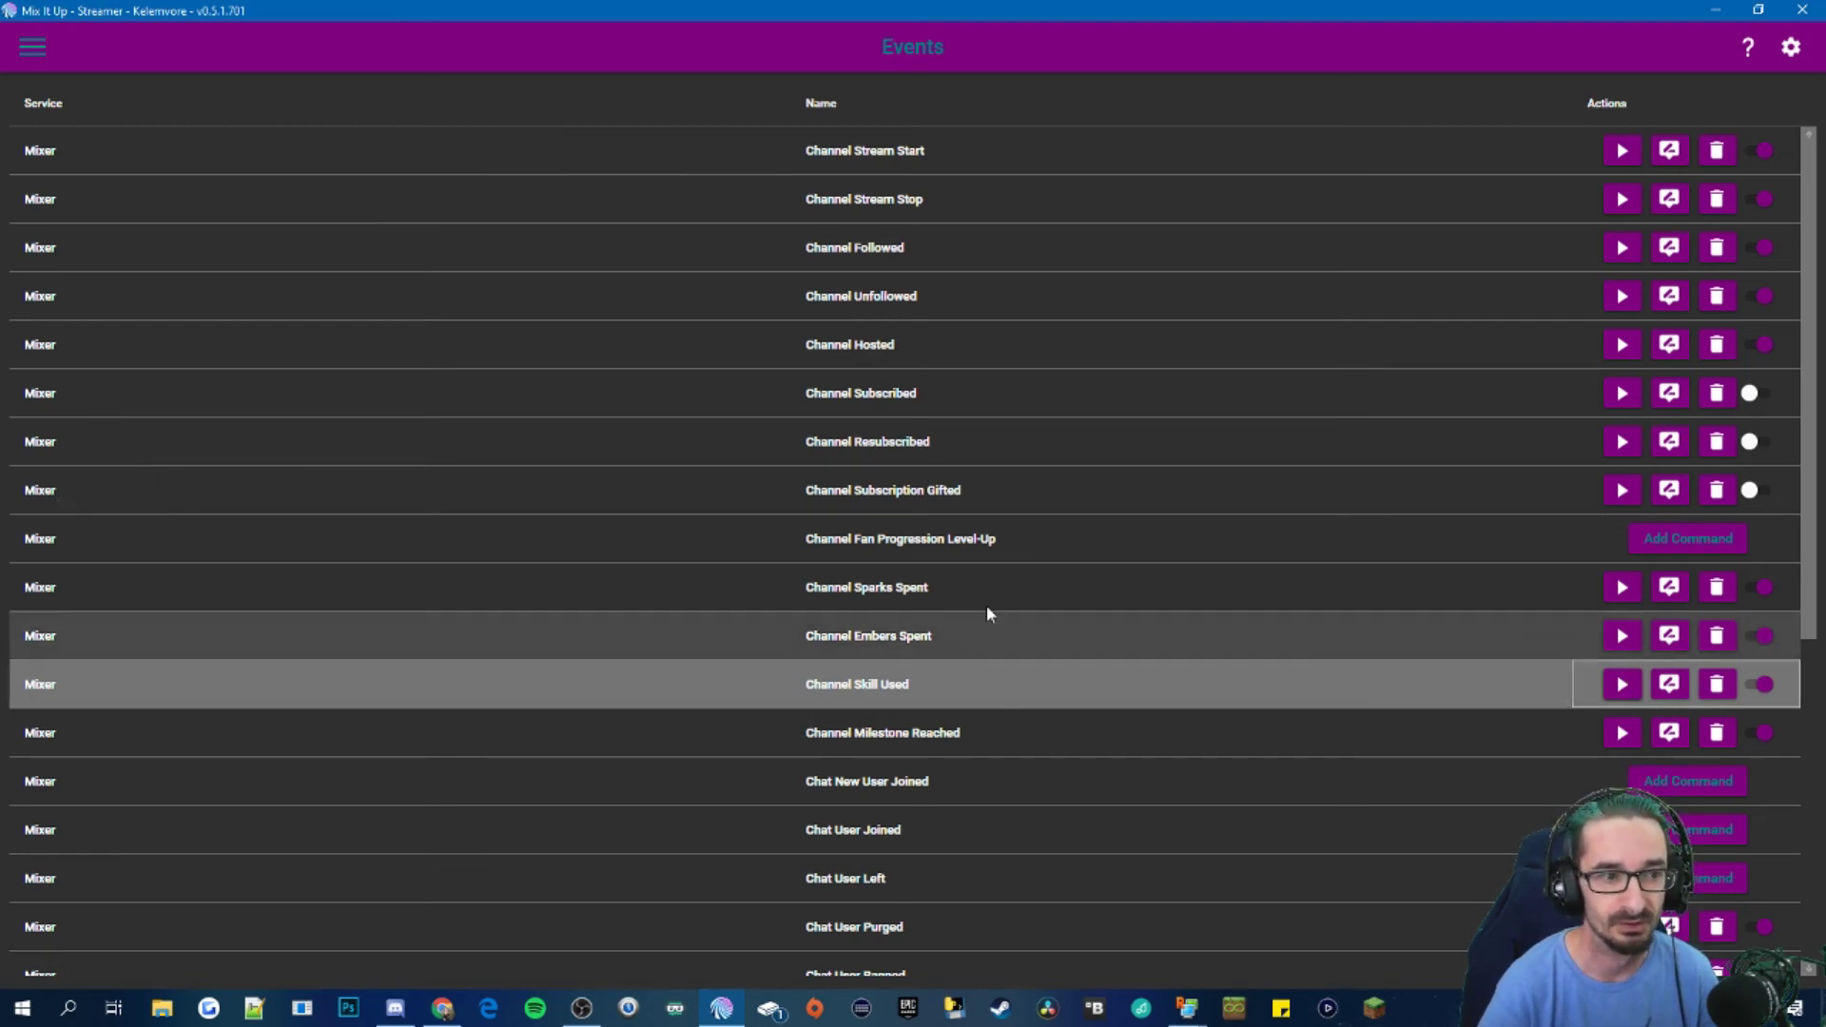
Open the Ember Skill TTS action group, review its Text To Speech voice and speech message, and save the command
left_click(33, 47)
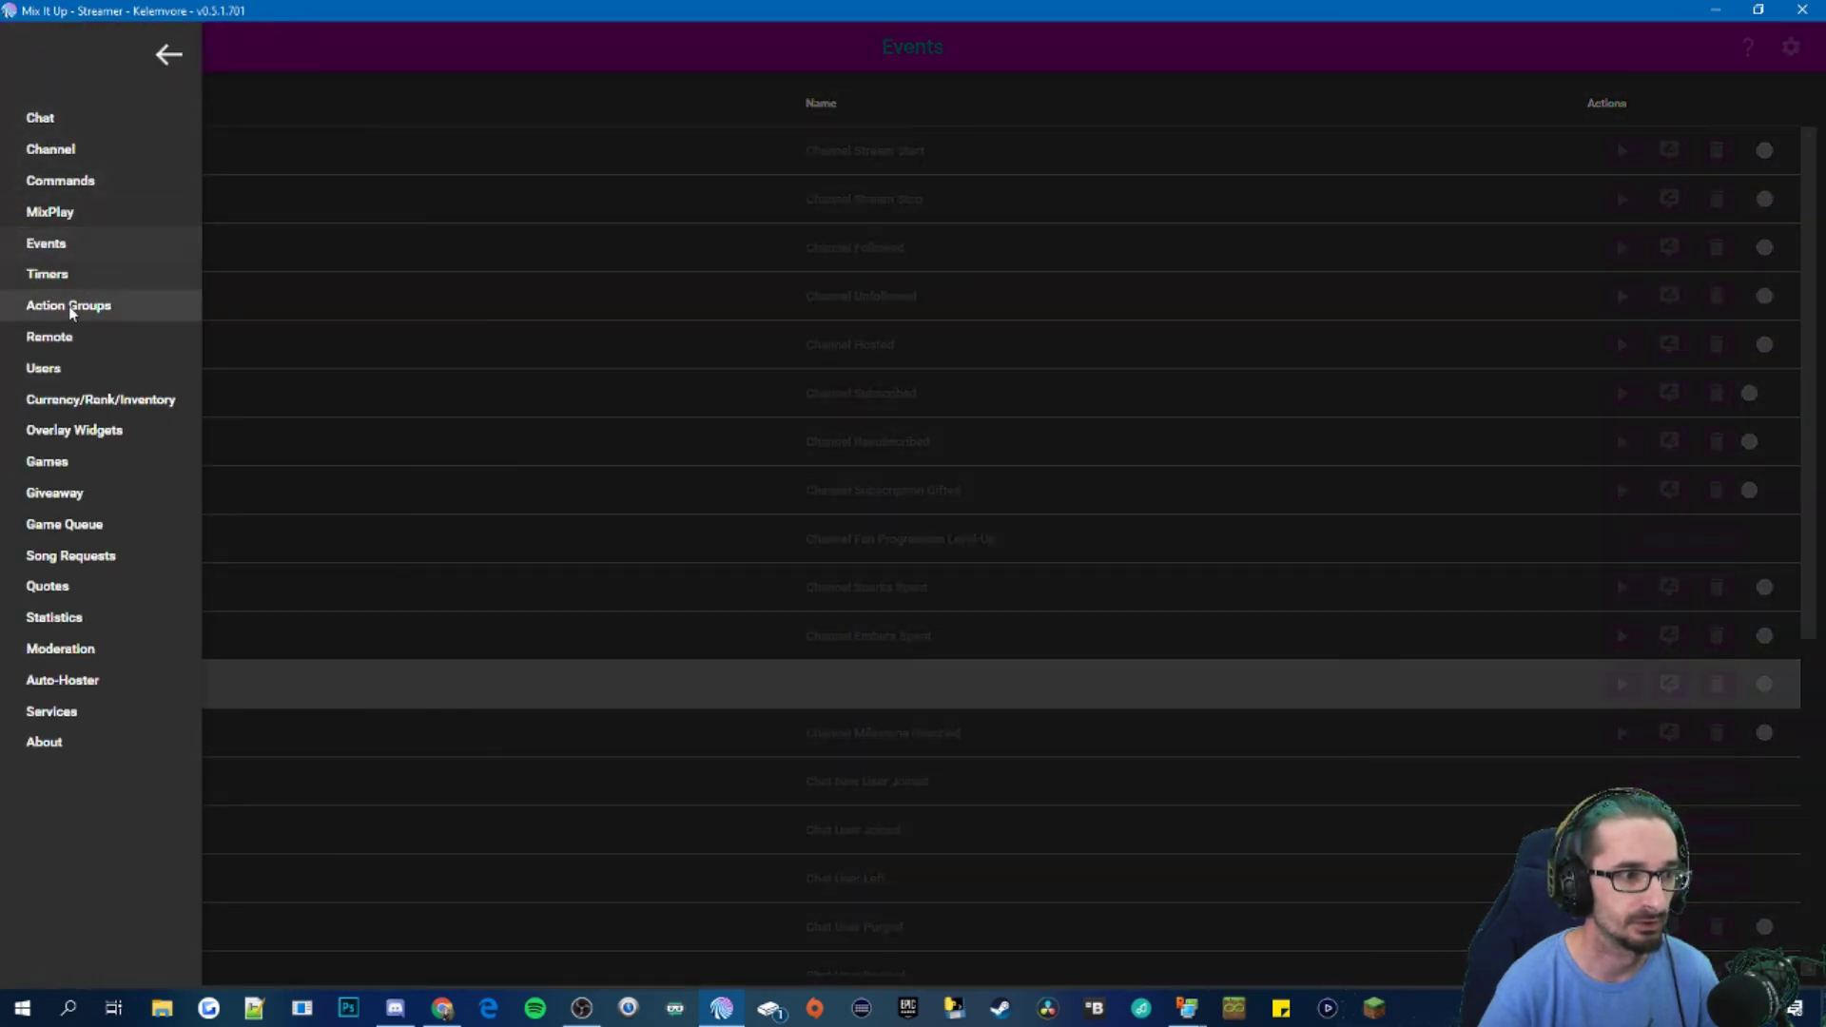
left_click(71, 306)
left_click(285, 202)
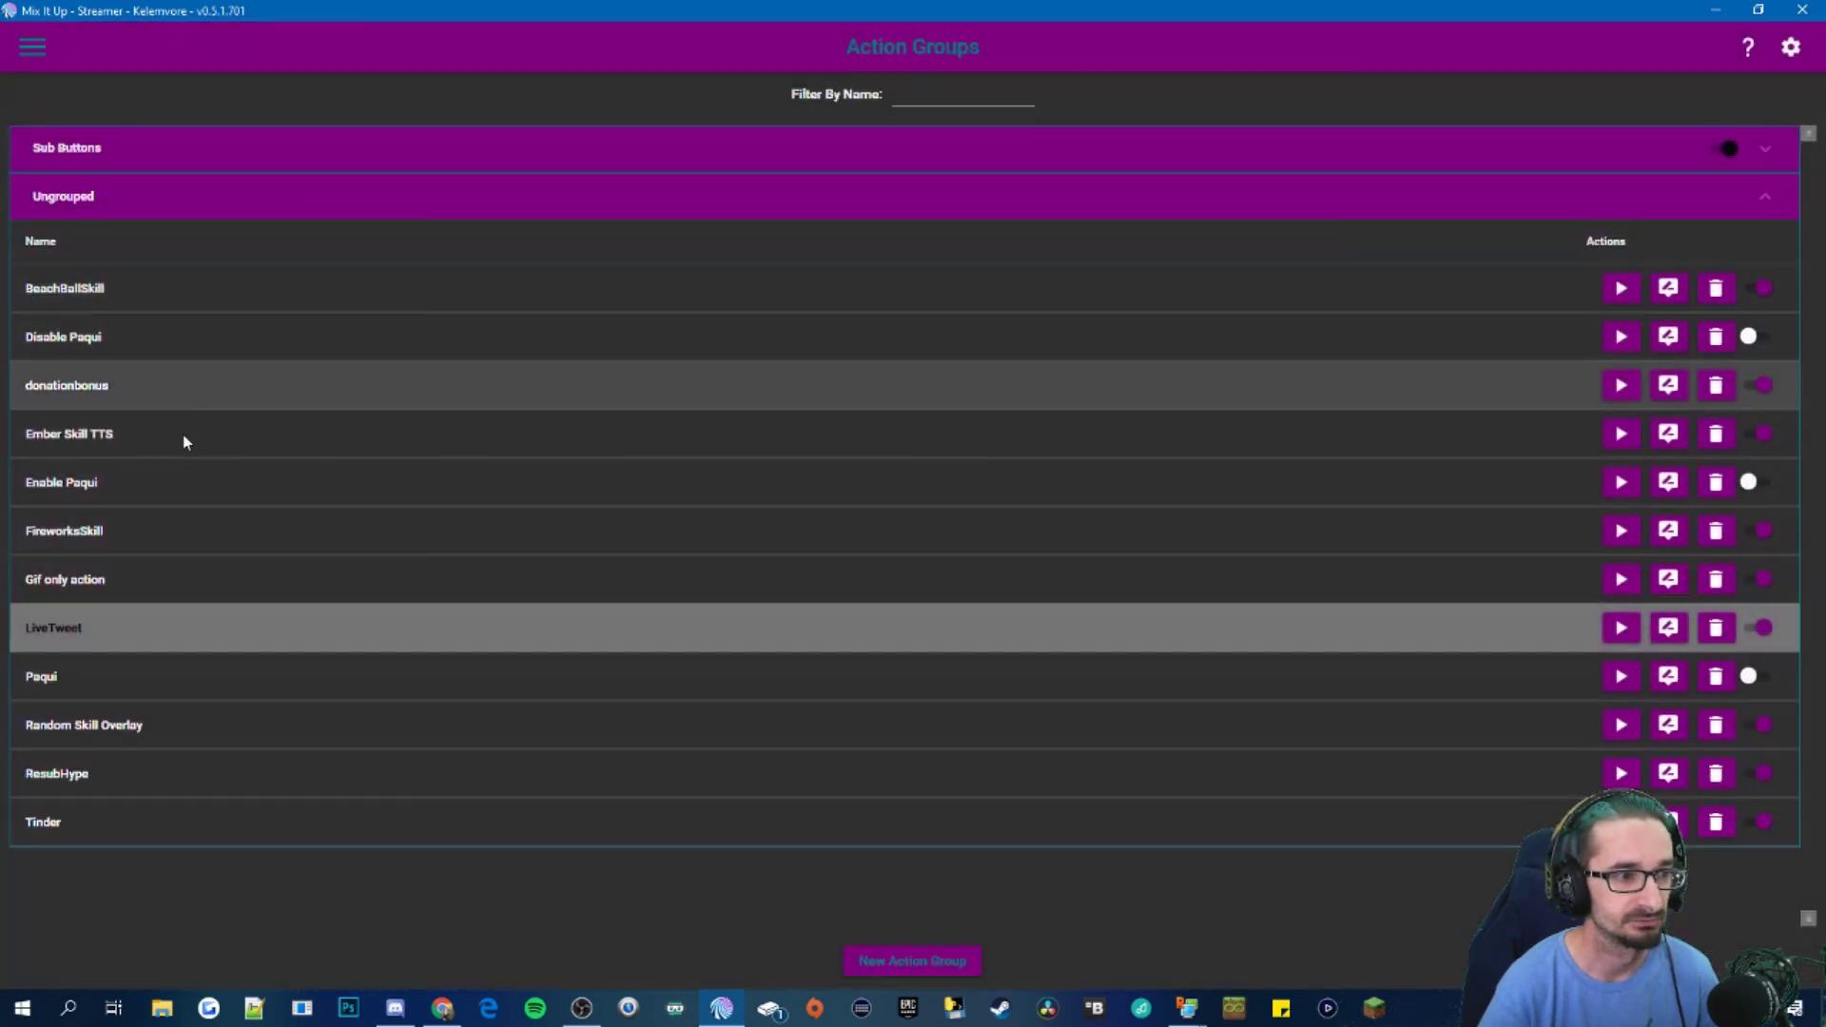
left_click(1669, 437)
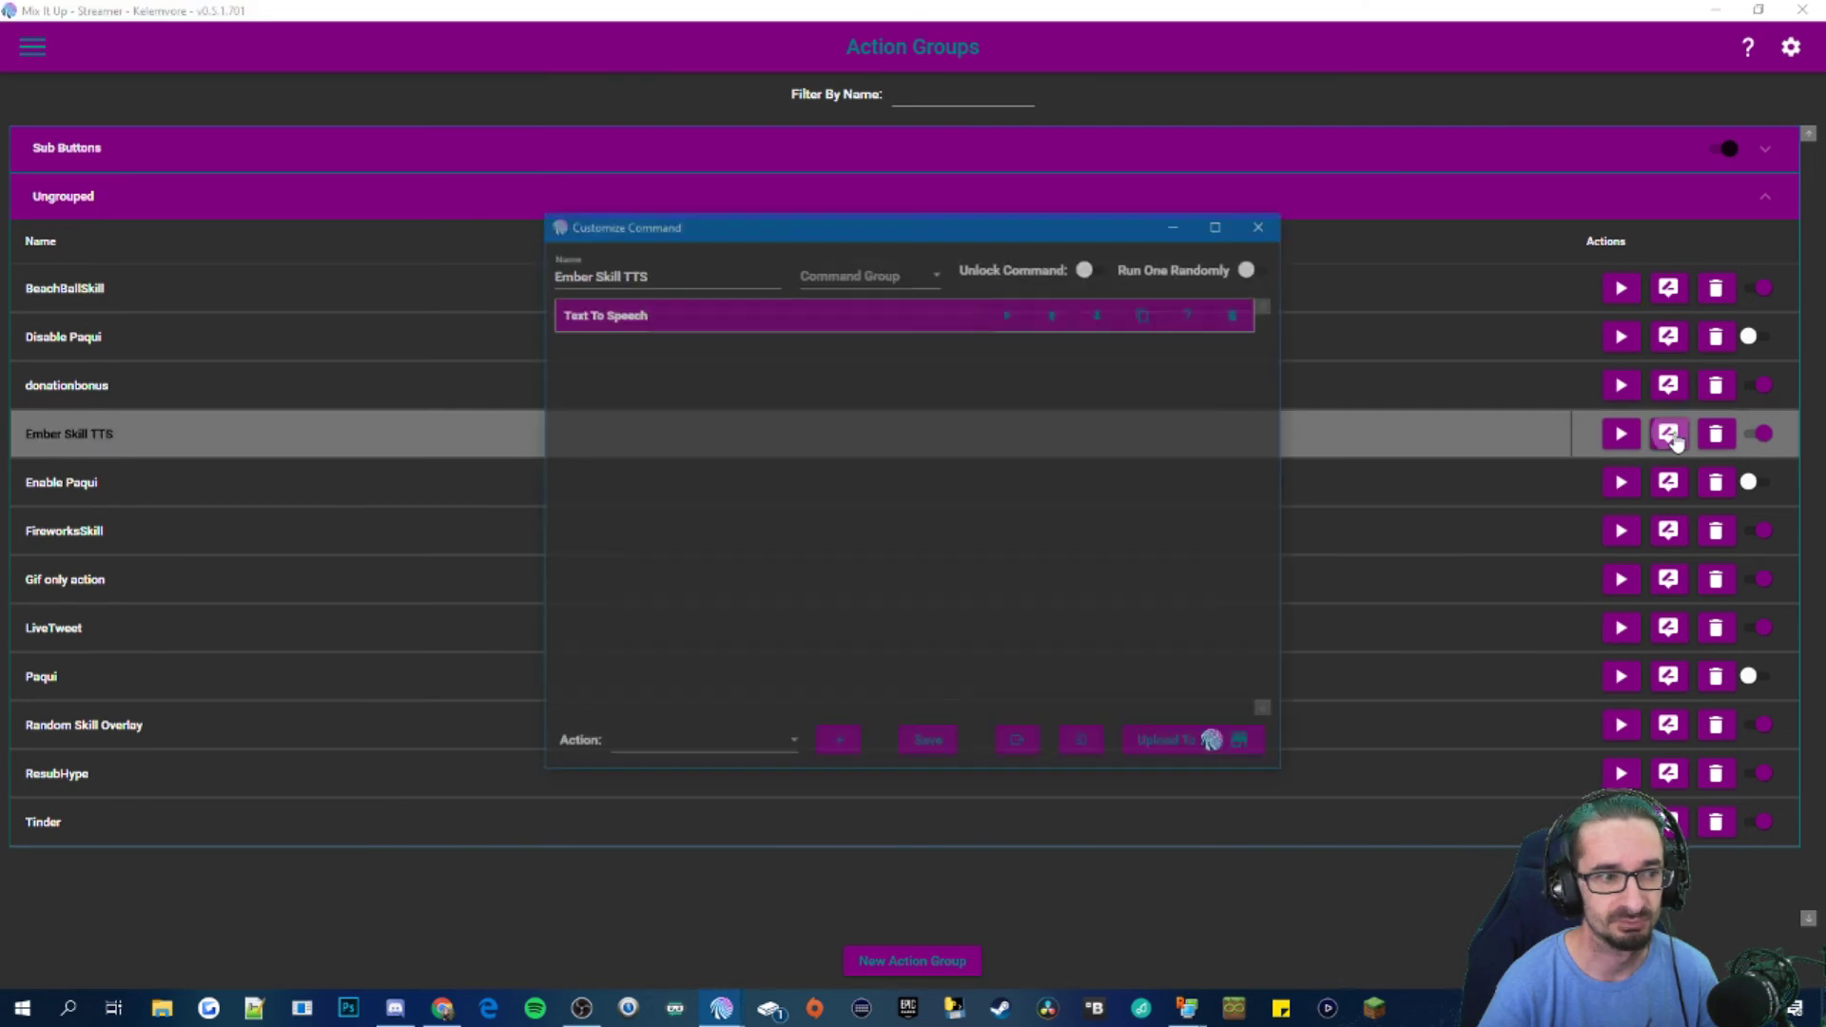
left_click(697, 323)
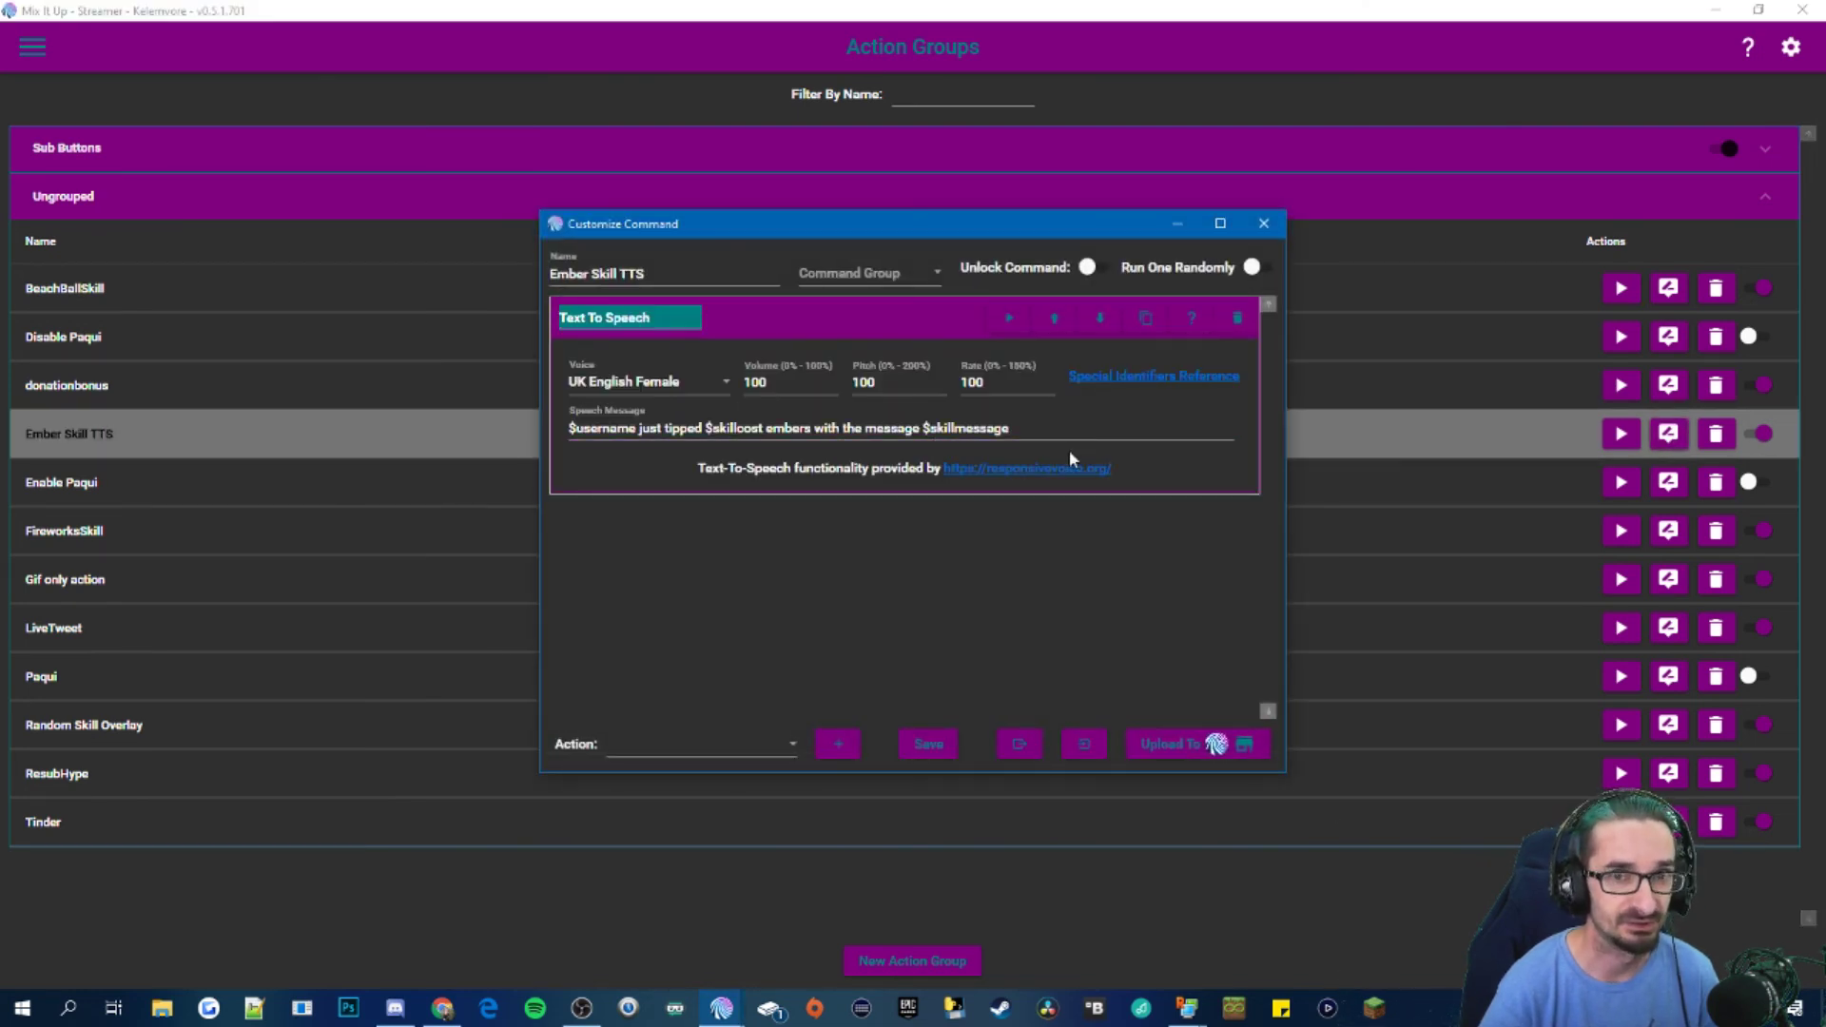
left_click(954, 428)
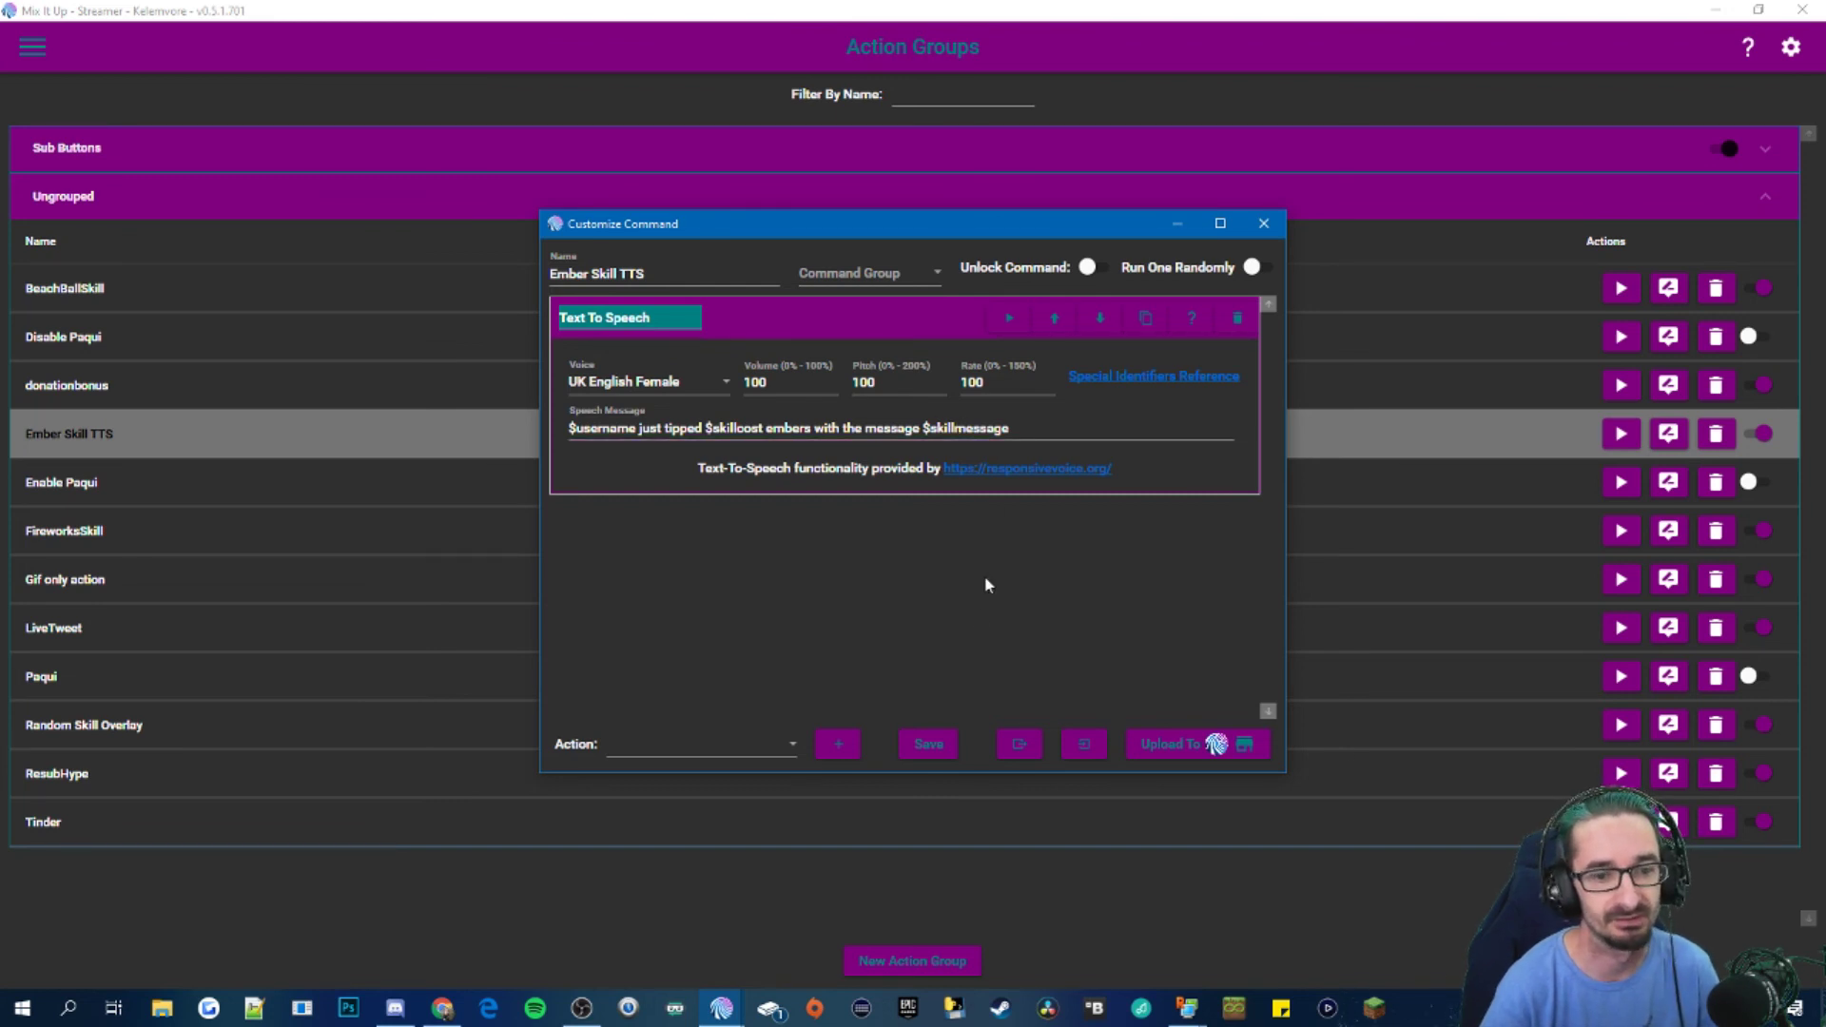
left_click(931, 751)
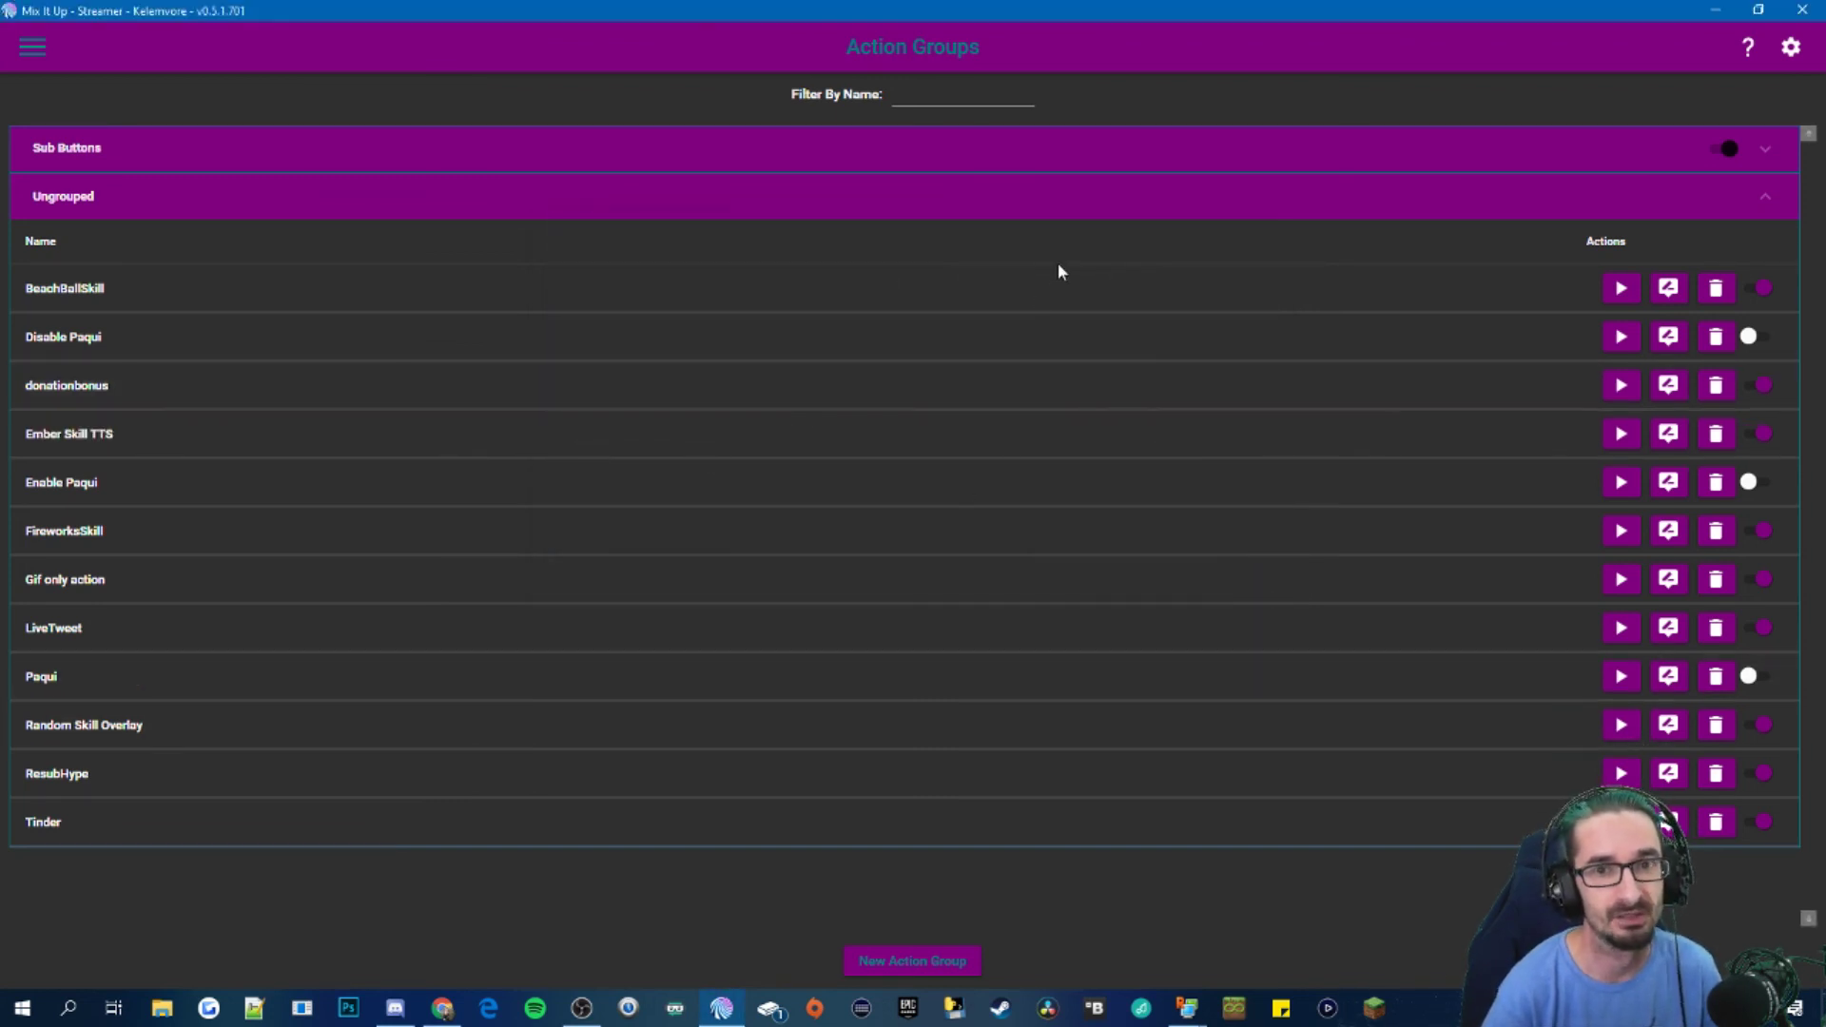
left_click(31, 49)
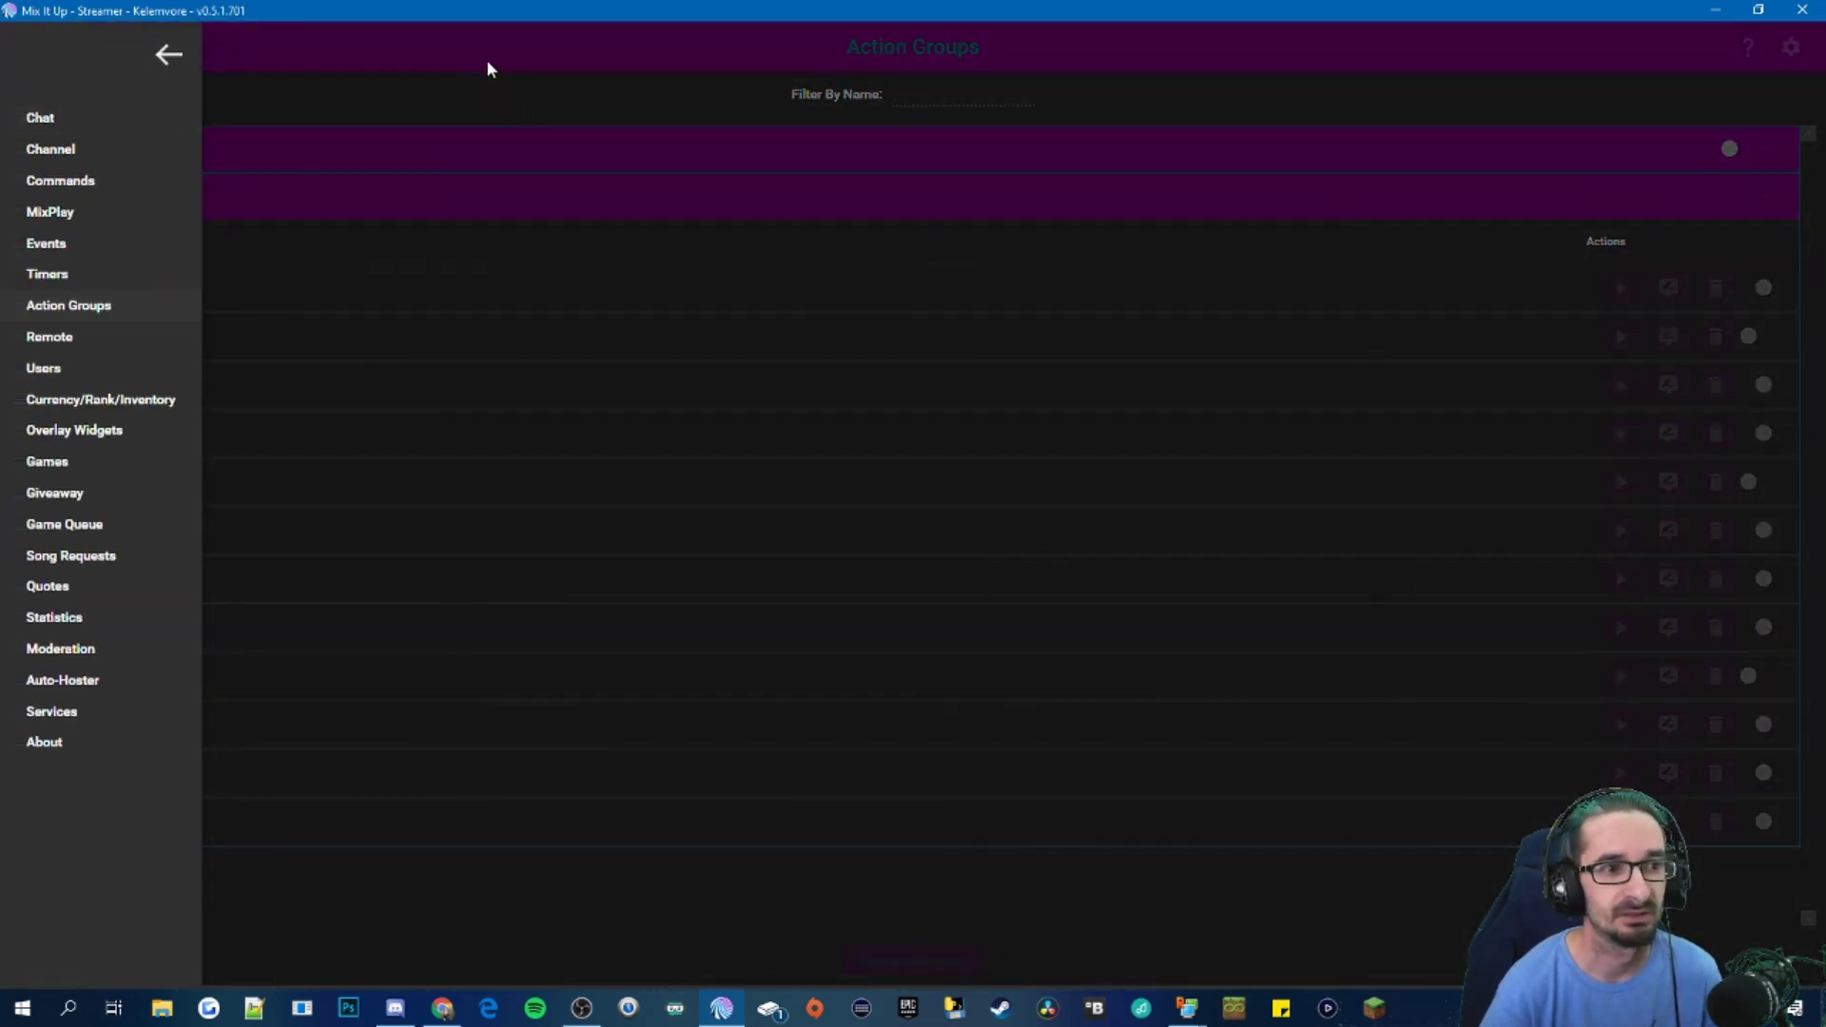
left_click(487, 63)
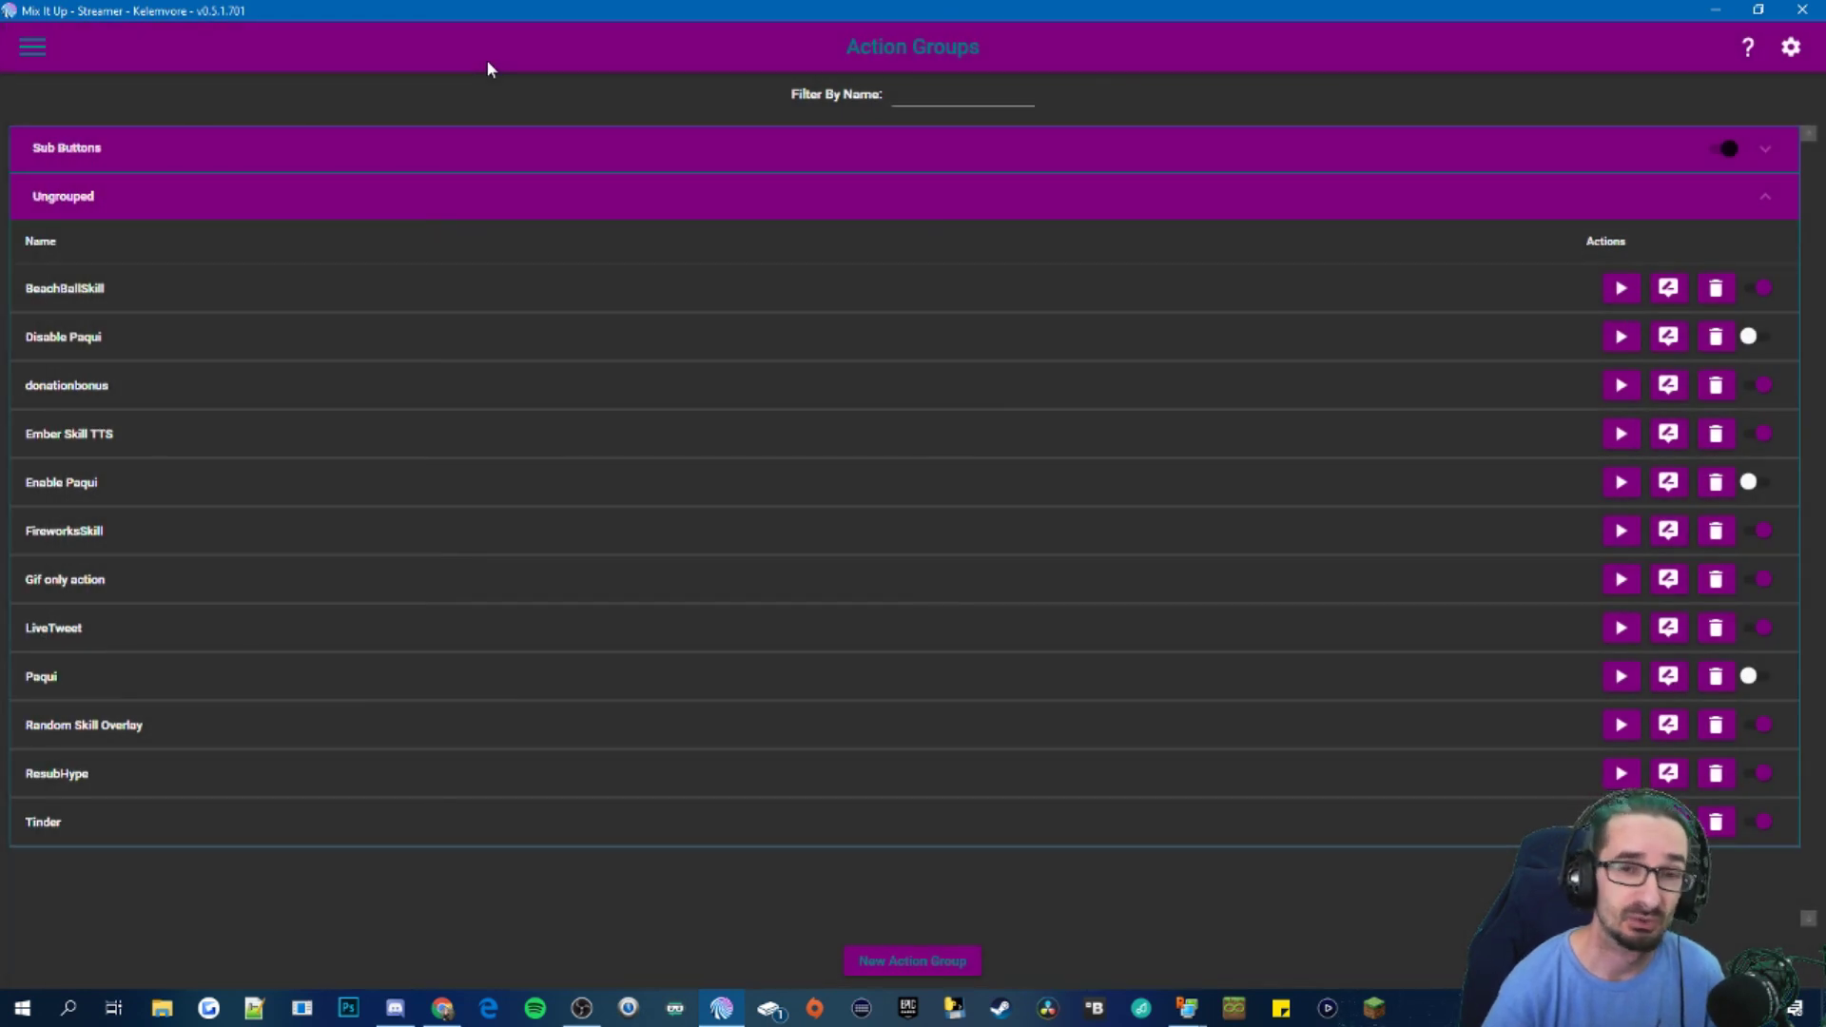